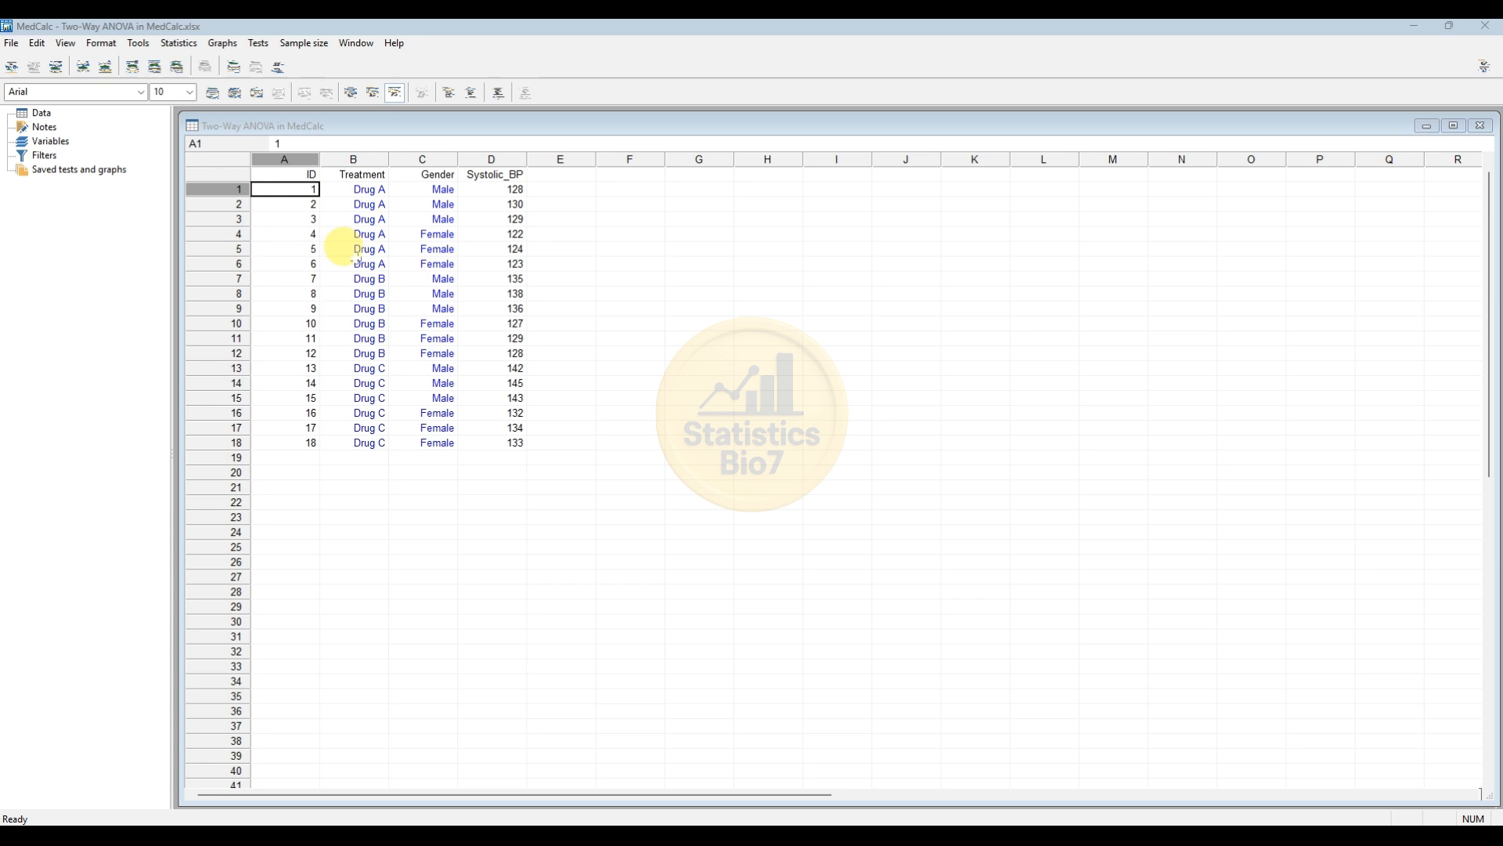
# Examine the Treatment and Gender columns of the blood pressure dataset.
pyautogui.click(357, 159)
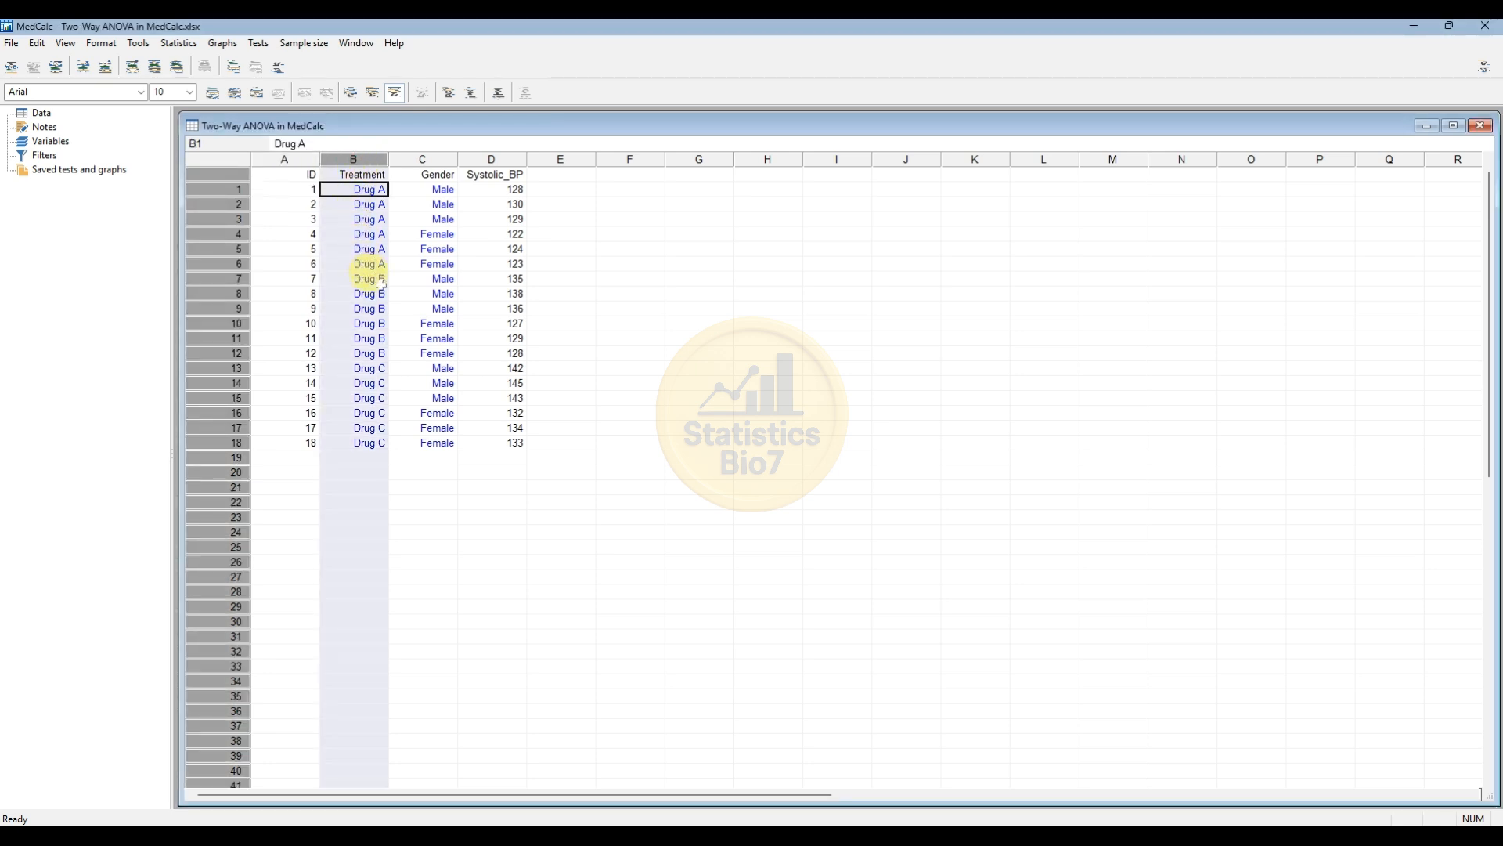
pyautogui.click(364, 235)
pyautogui.click(364, 293)
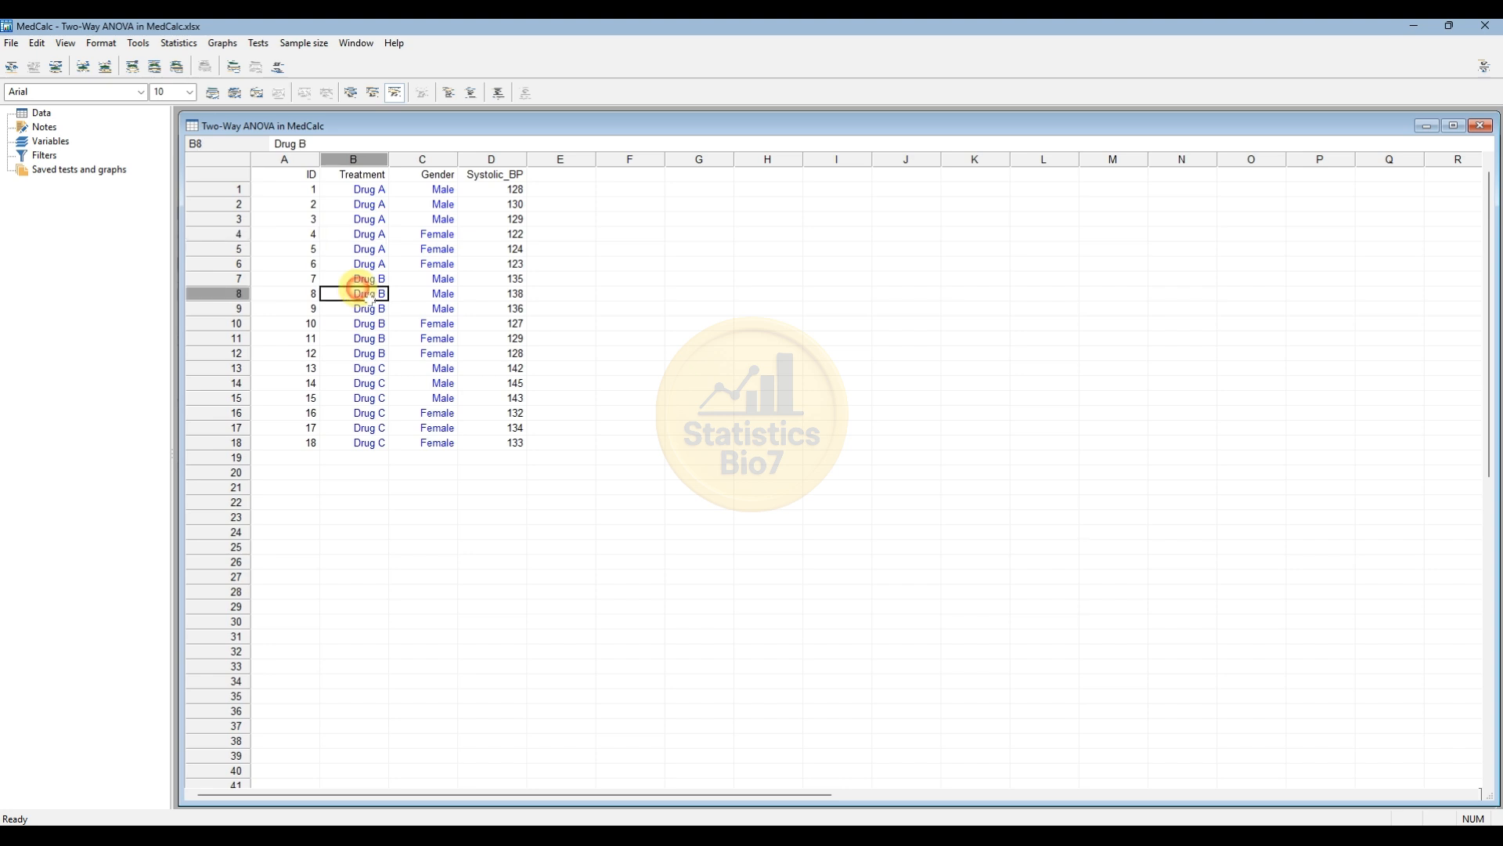
pyautogui.click(368, 393)
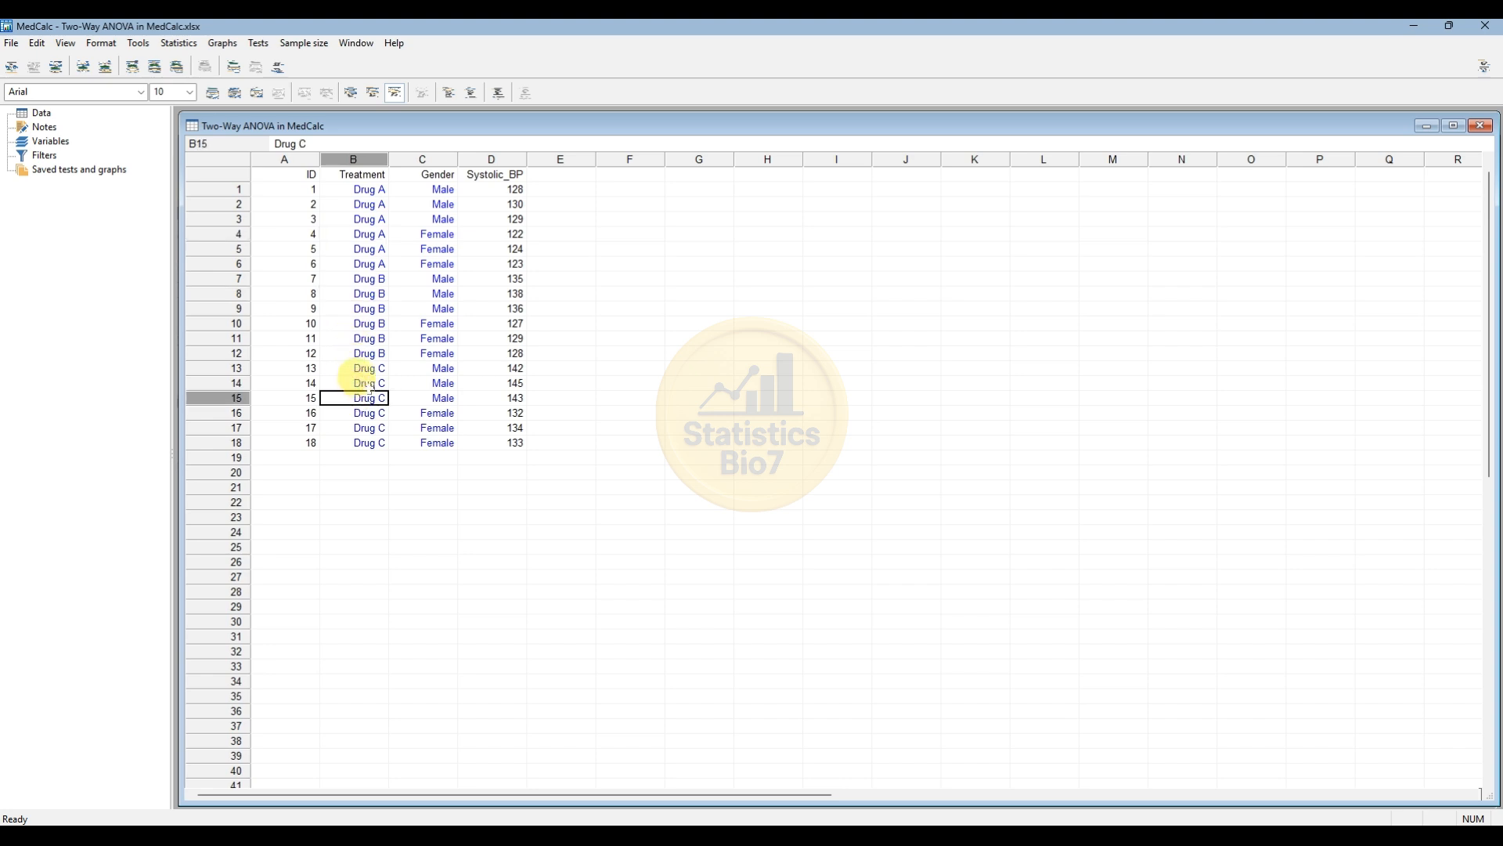
pyautogui.click(438, 175)
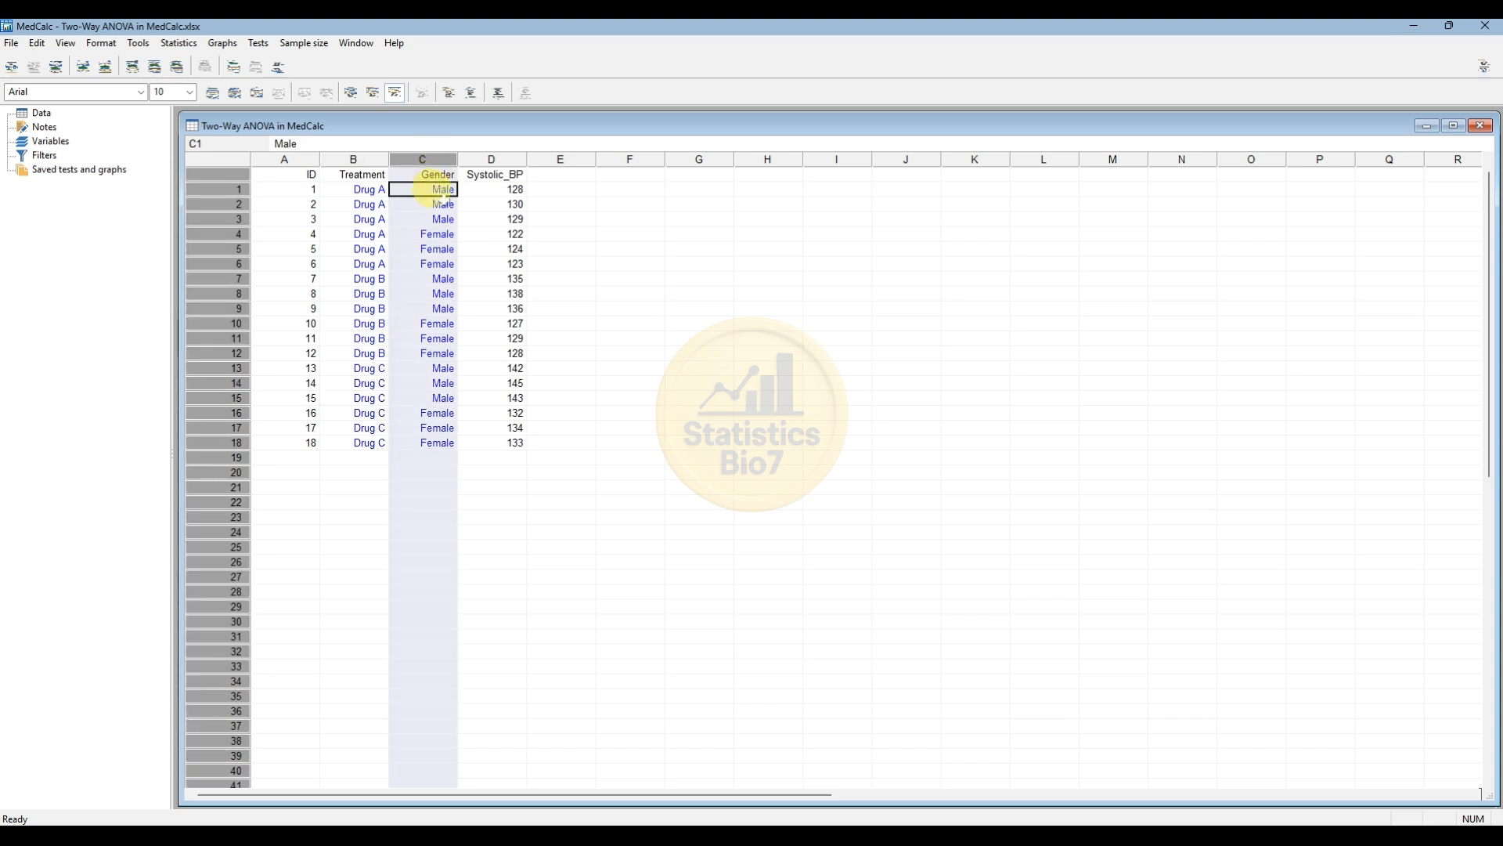
pyautogui.click(437, 235)
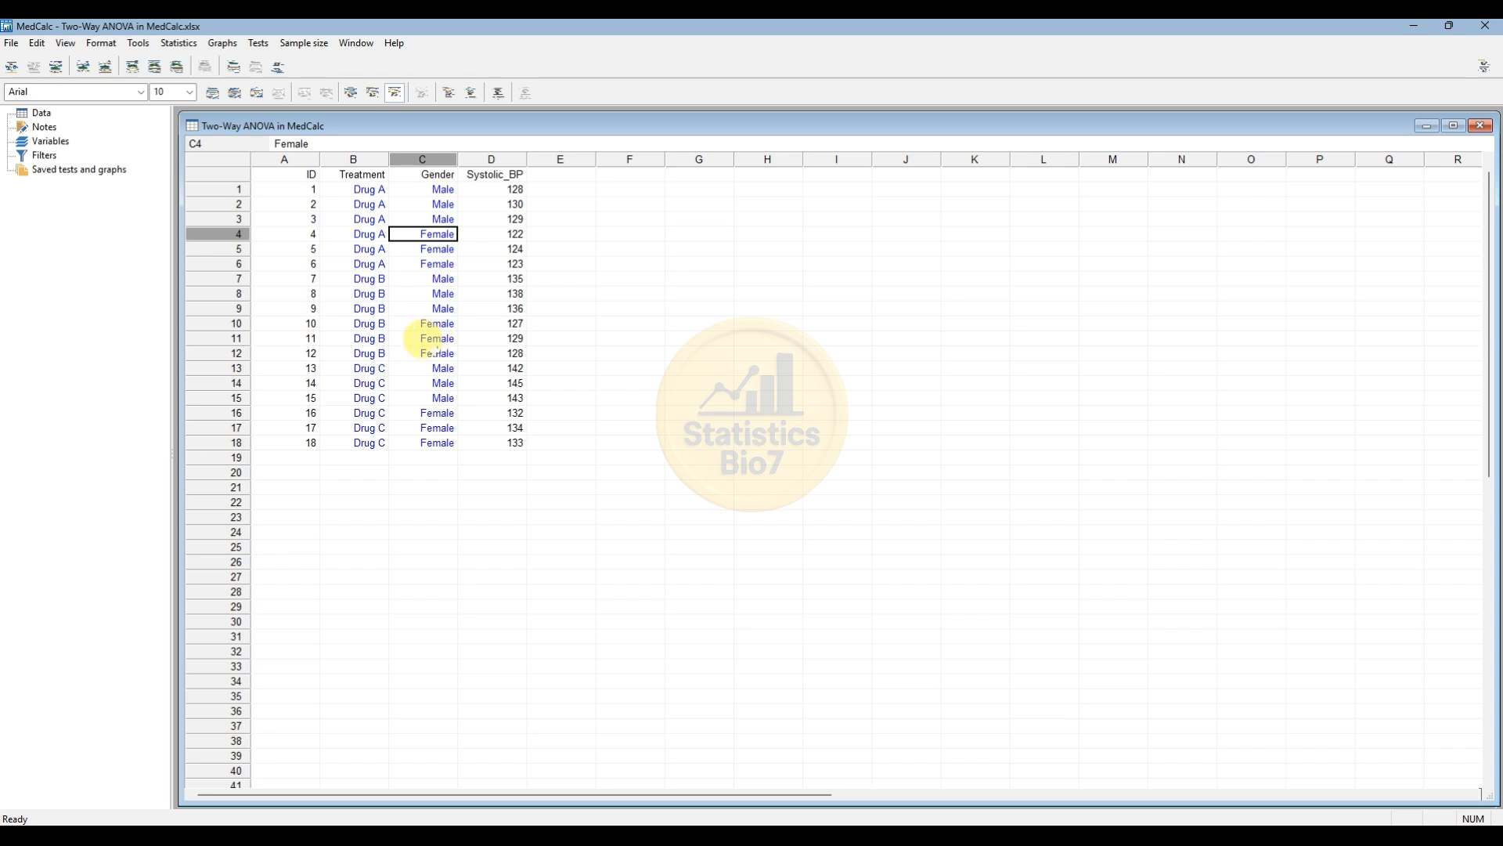
# Open the two-way analysis of variance dialog and set Systolic_BP as the dependent data.
pyautogui.click(182, 45)
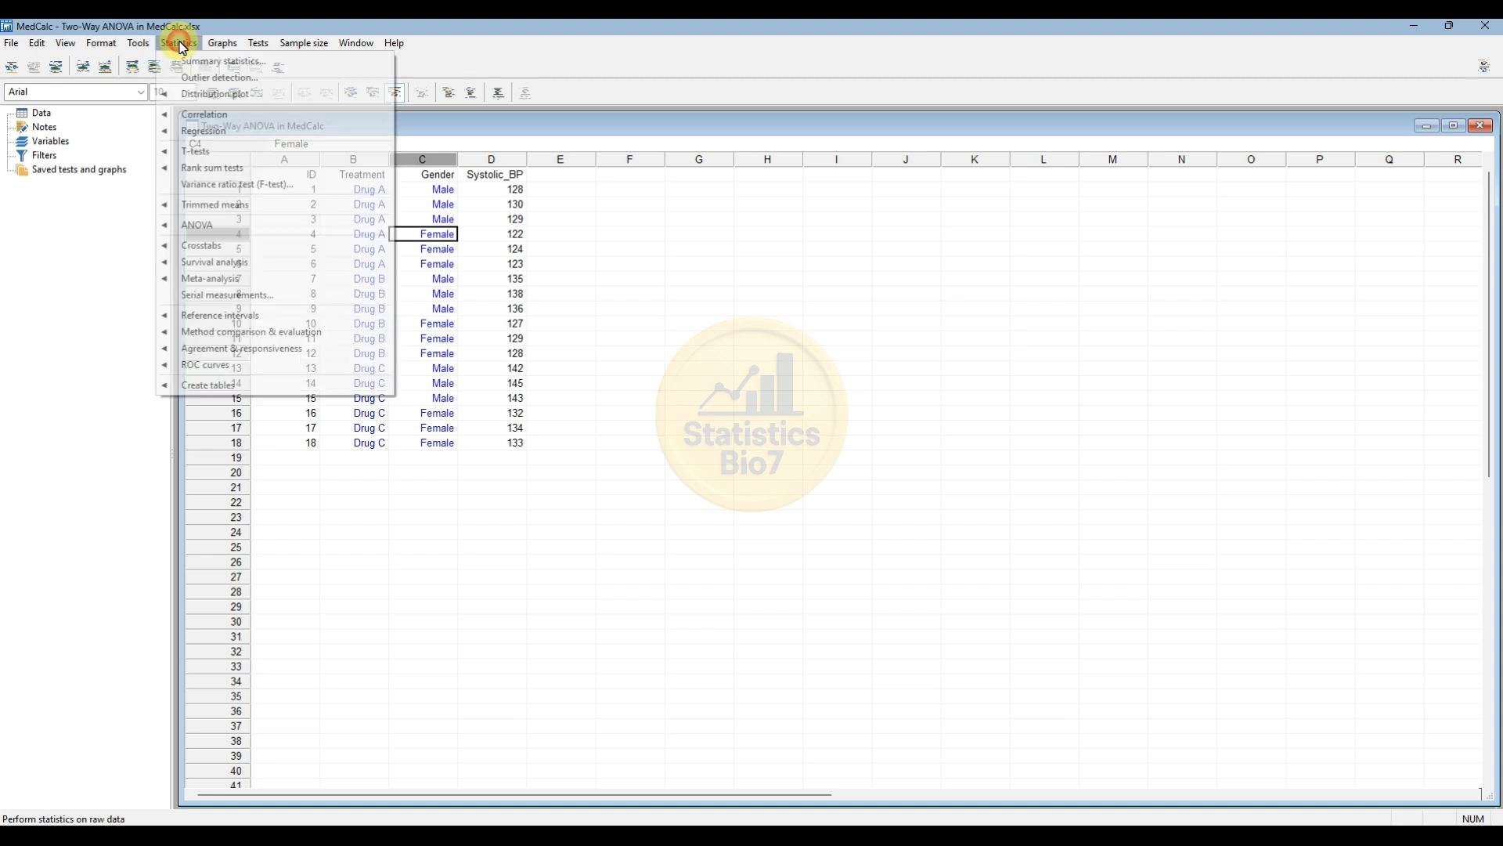
pyautogui.moveTo(206, 231)
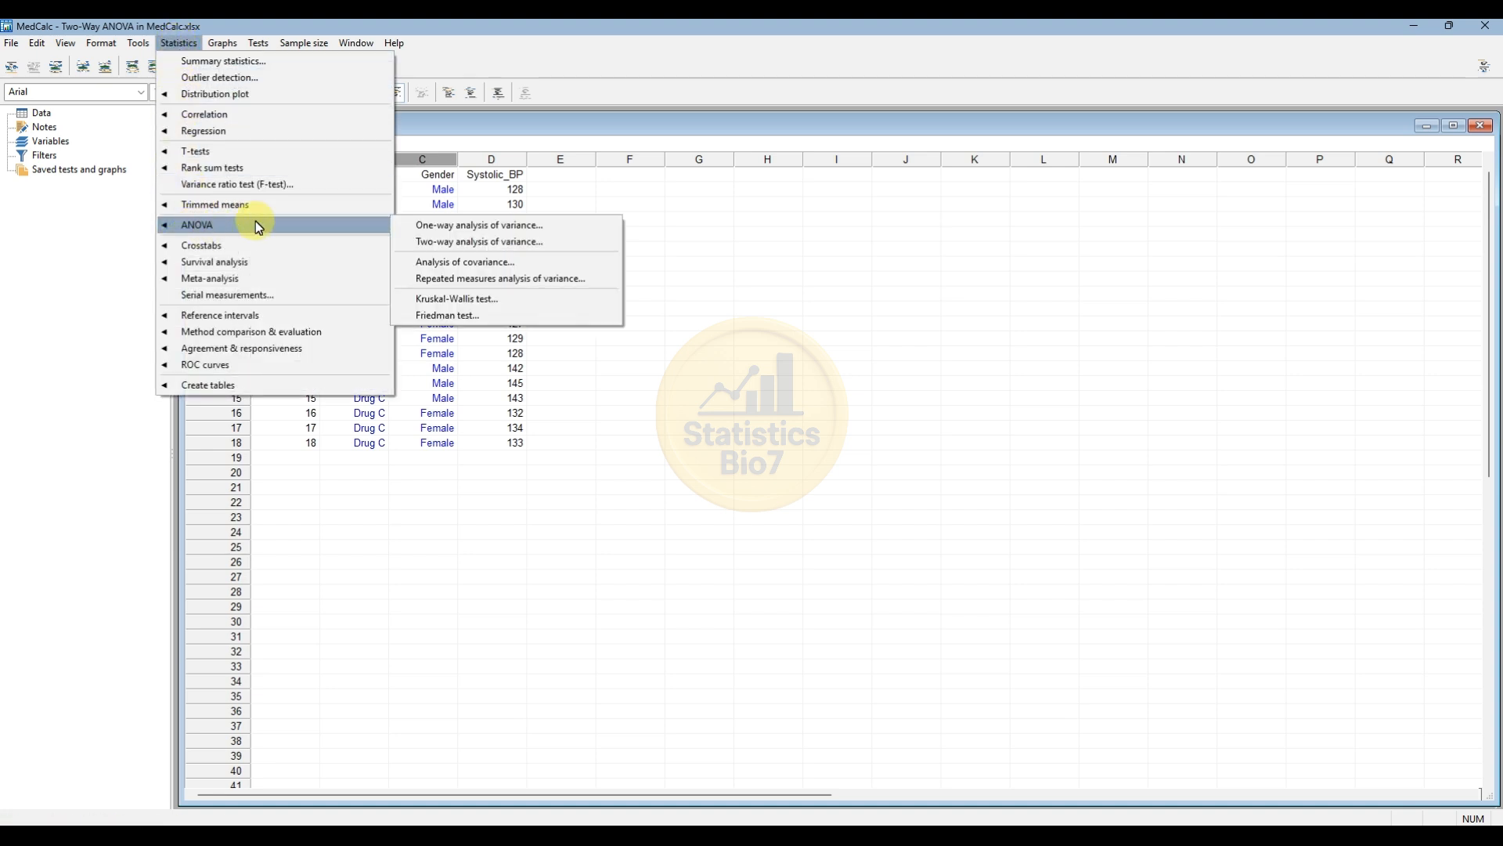
pyautogui.click(452, 250)
pyautogui.moveTo(711, 172); pyautogui.dragTo(637, 194)
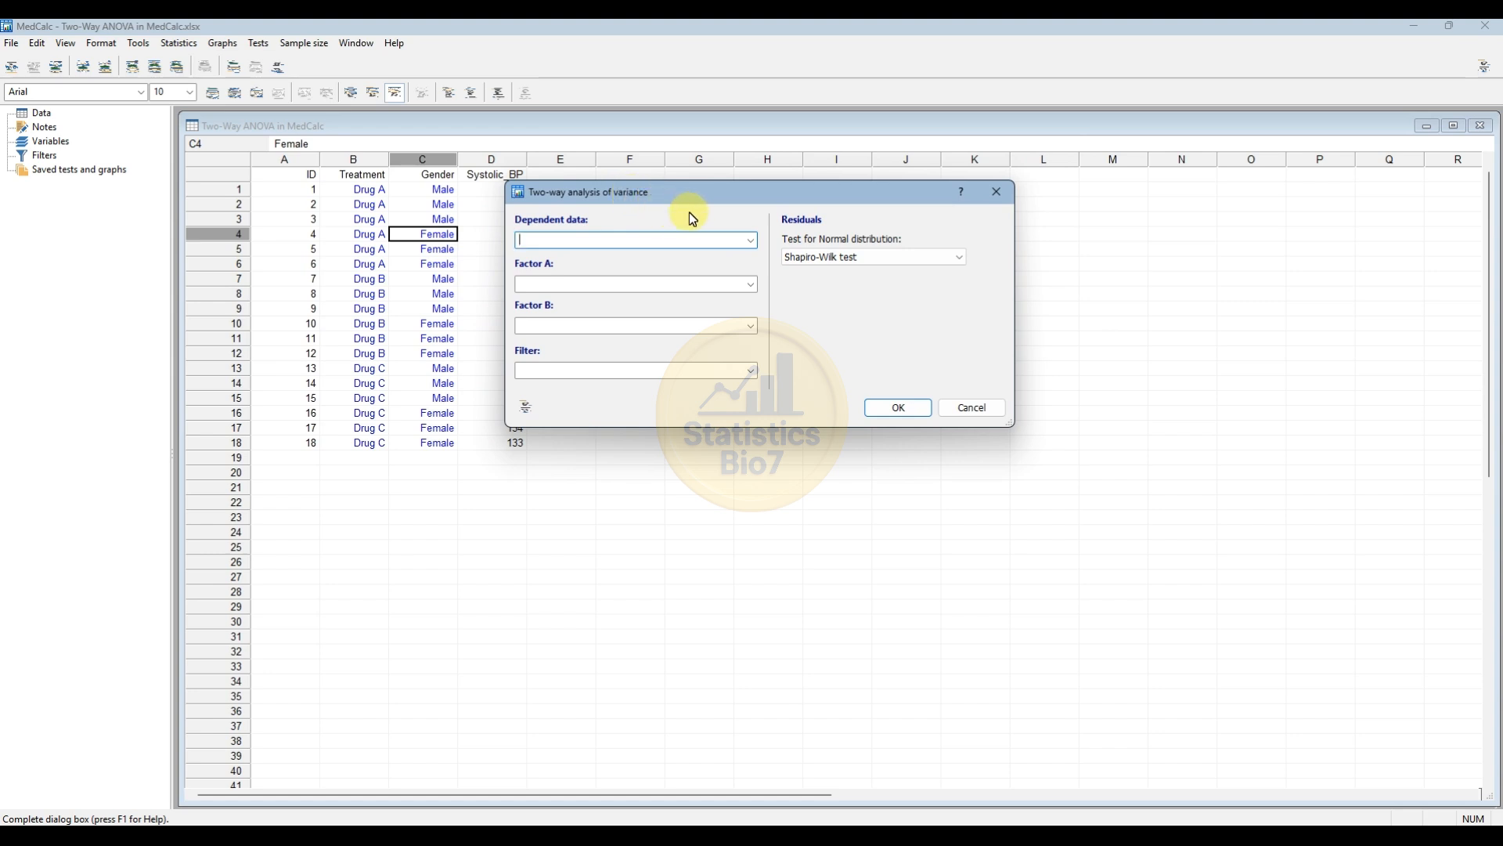
pyautogui.click(540, 238)
pyautogui.moveTo(592, 202); pyautogui.dragTo(657, 201)
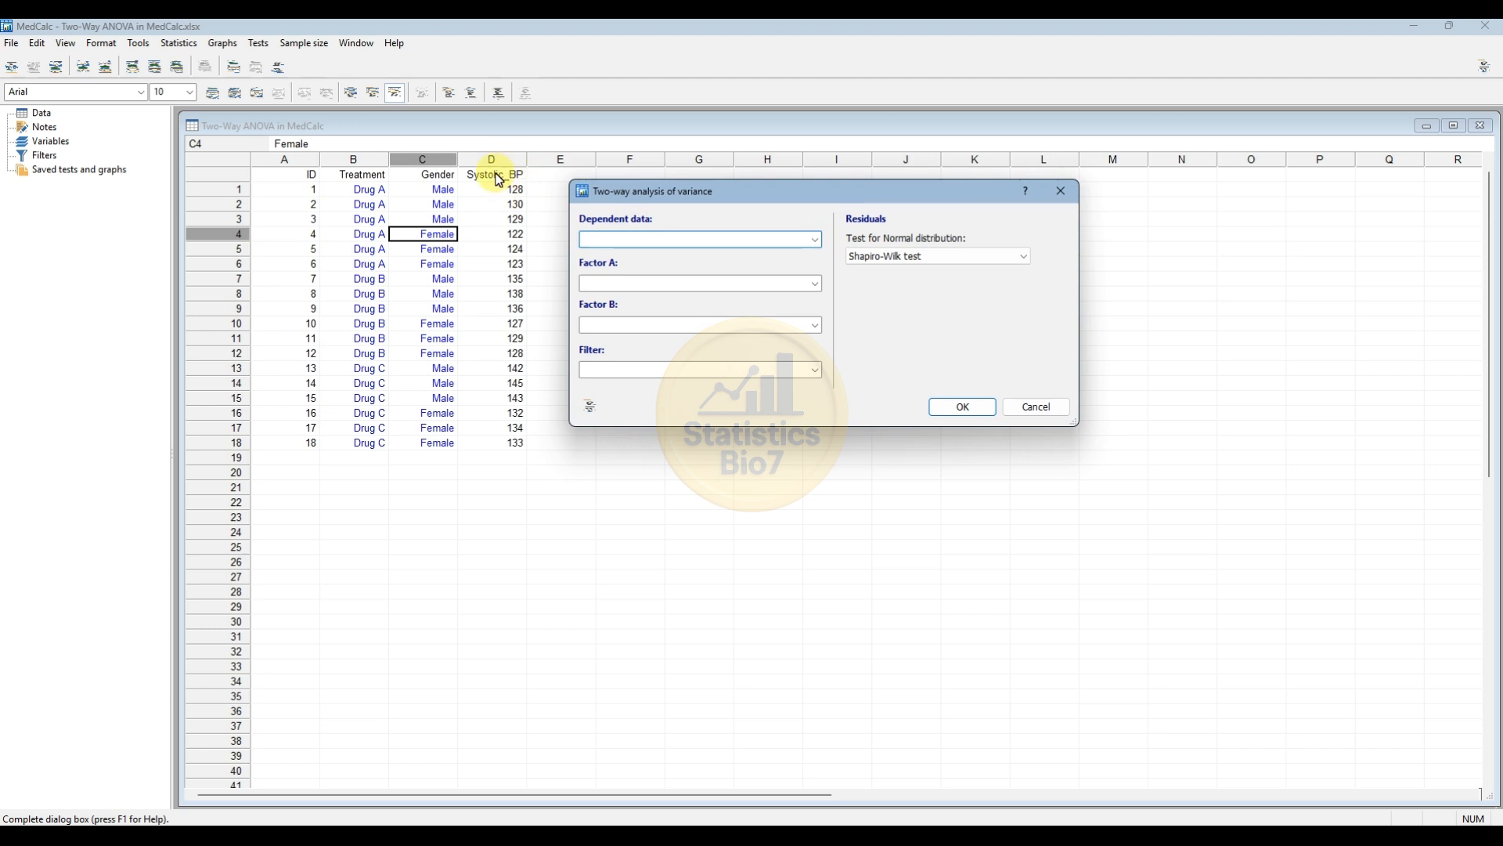
pyautogui.click(813, 243)
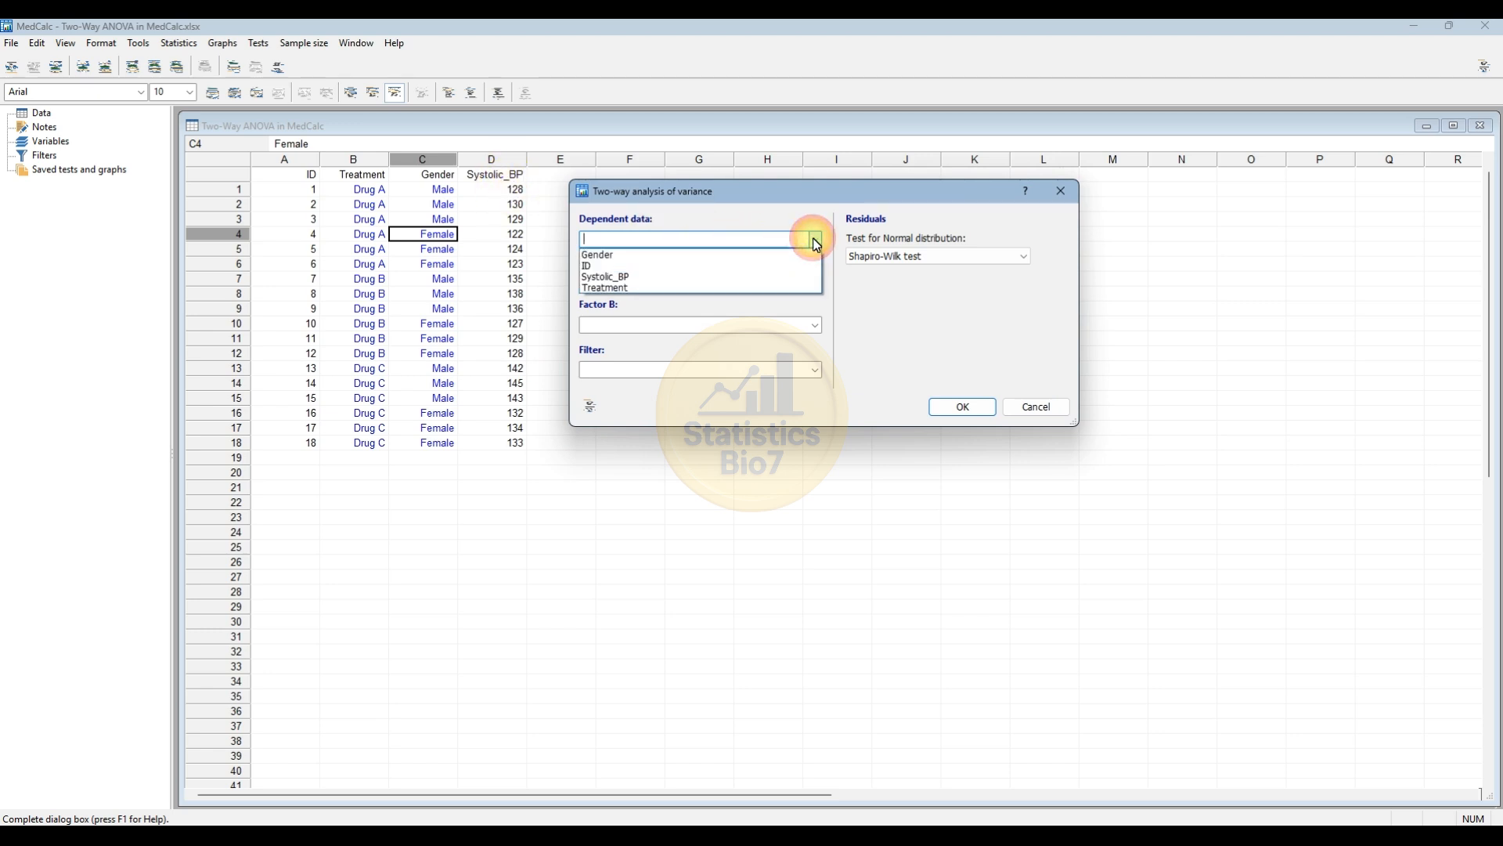
pyautogui.click(642, 277)
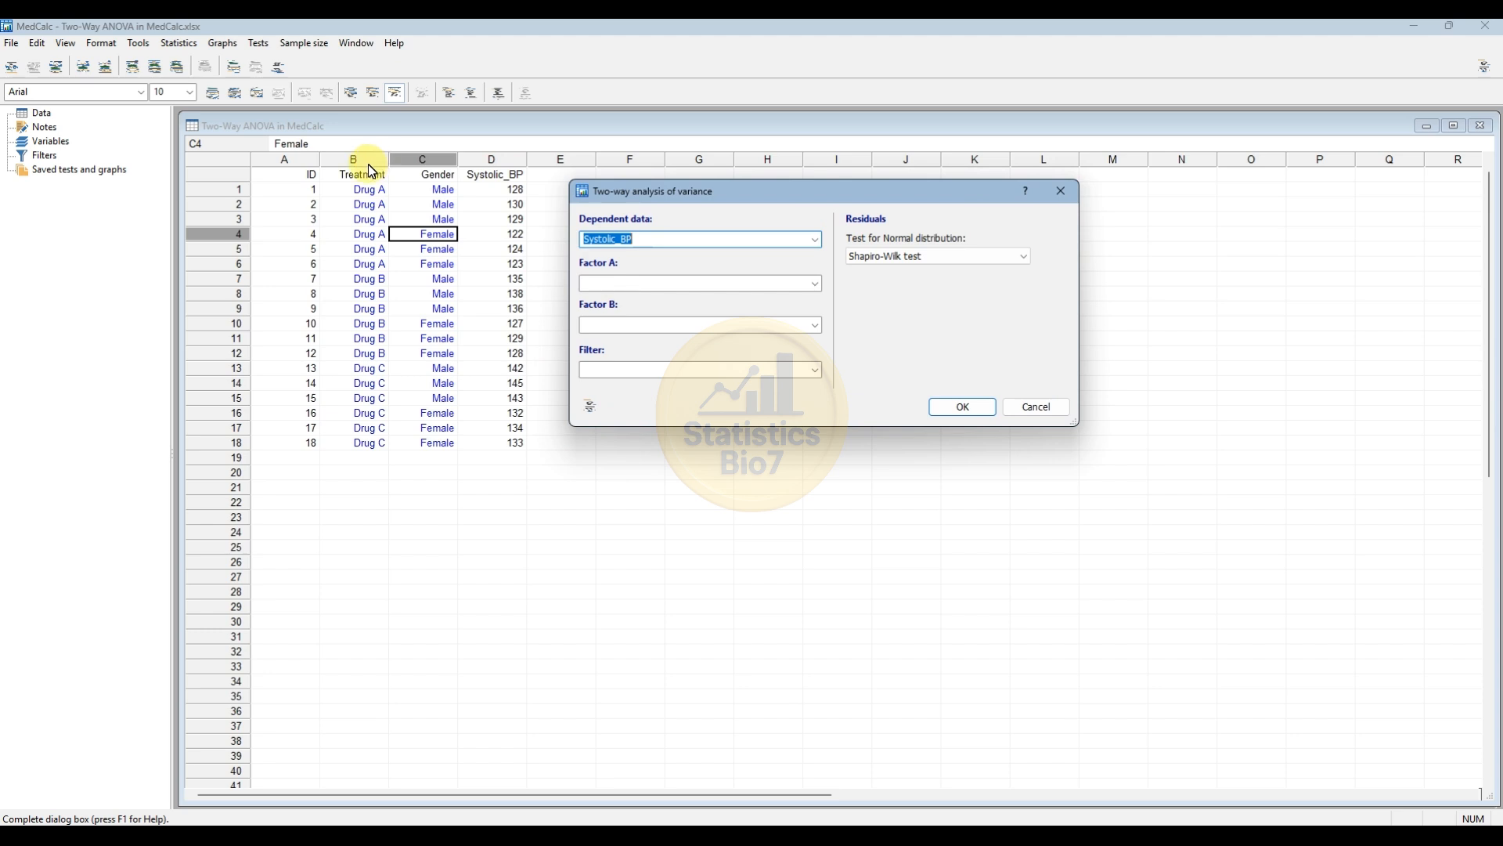
# Set Factor A to Treatment and Factor B to Gender.
pyautogui.click(814, 284)
pyautogui.click(642, 330)
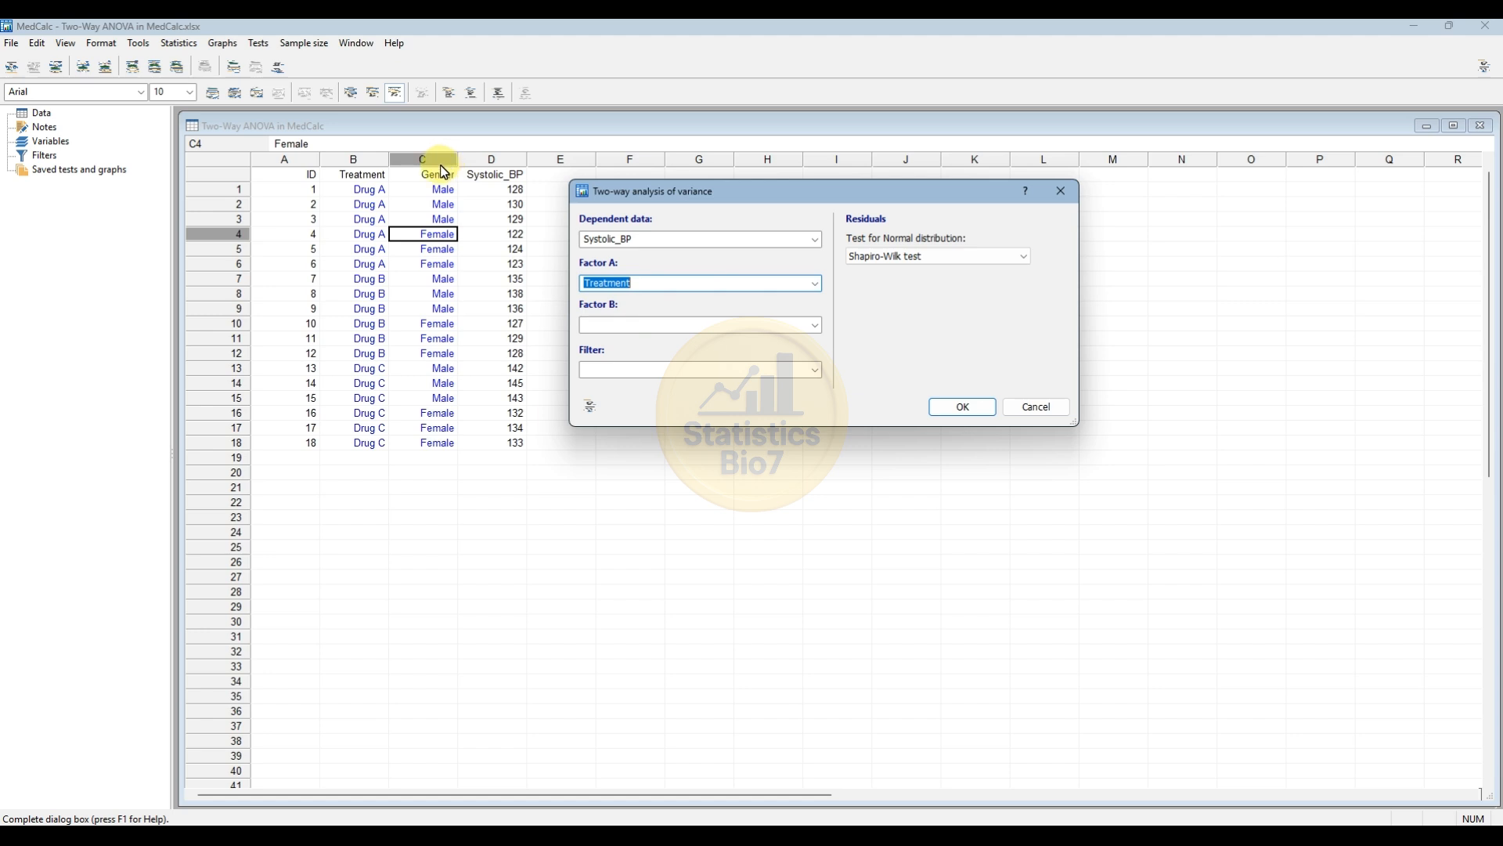
pyautogui.click(817, 330)
pyautogui.click(696, 345)
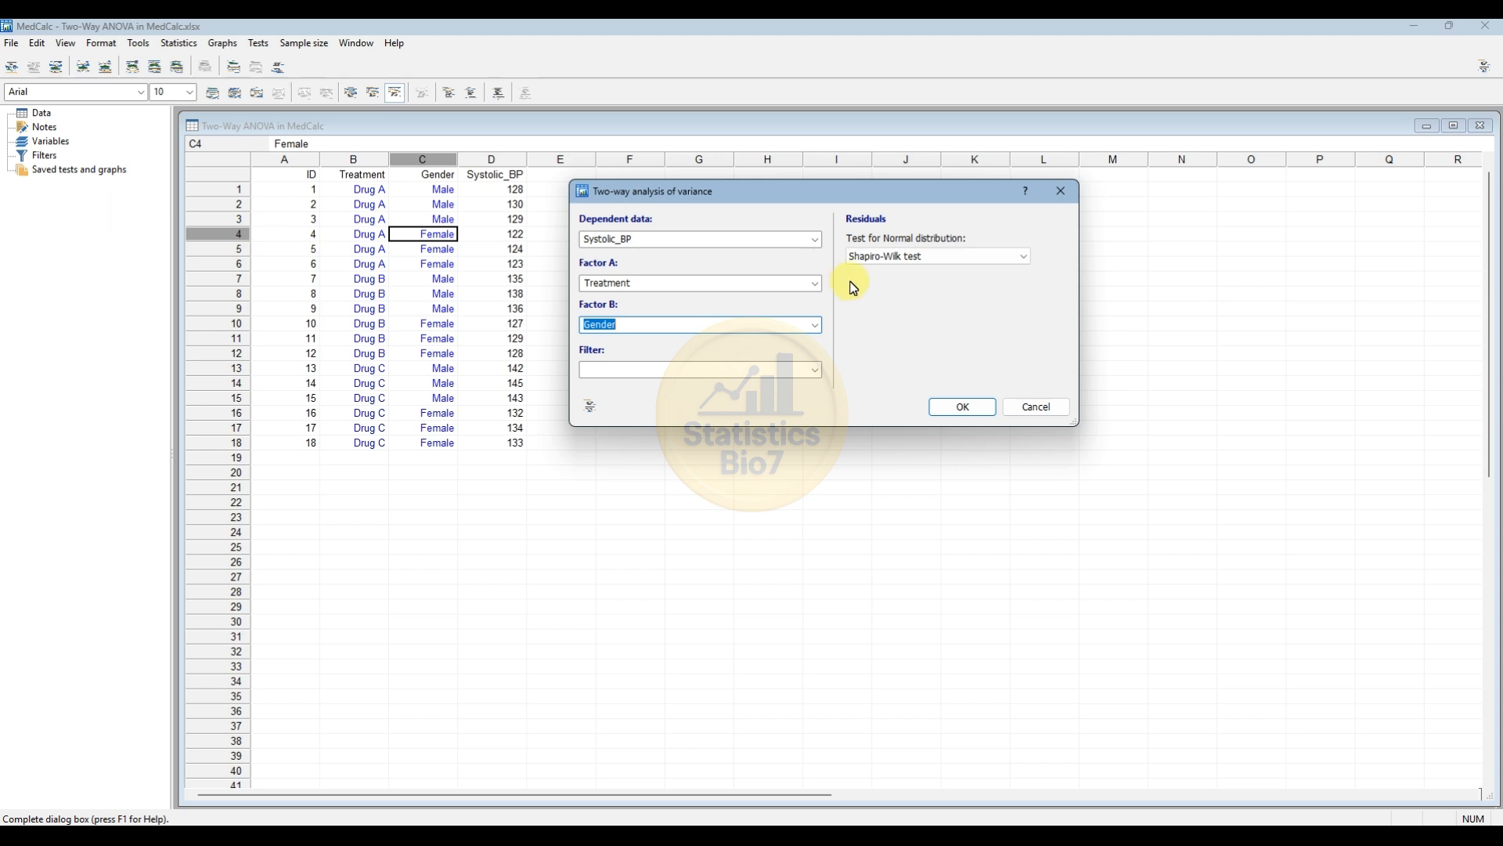
# Choose the Shapiro-Wilk test for residual normality and run the two-way ANOVA.
pyautogui.click(910, 262)
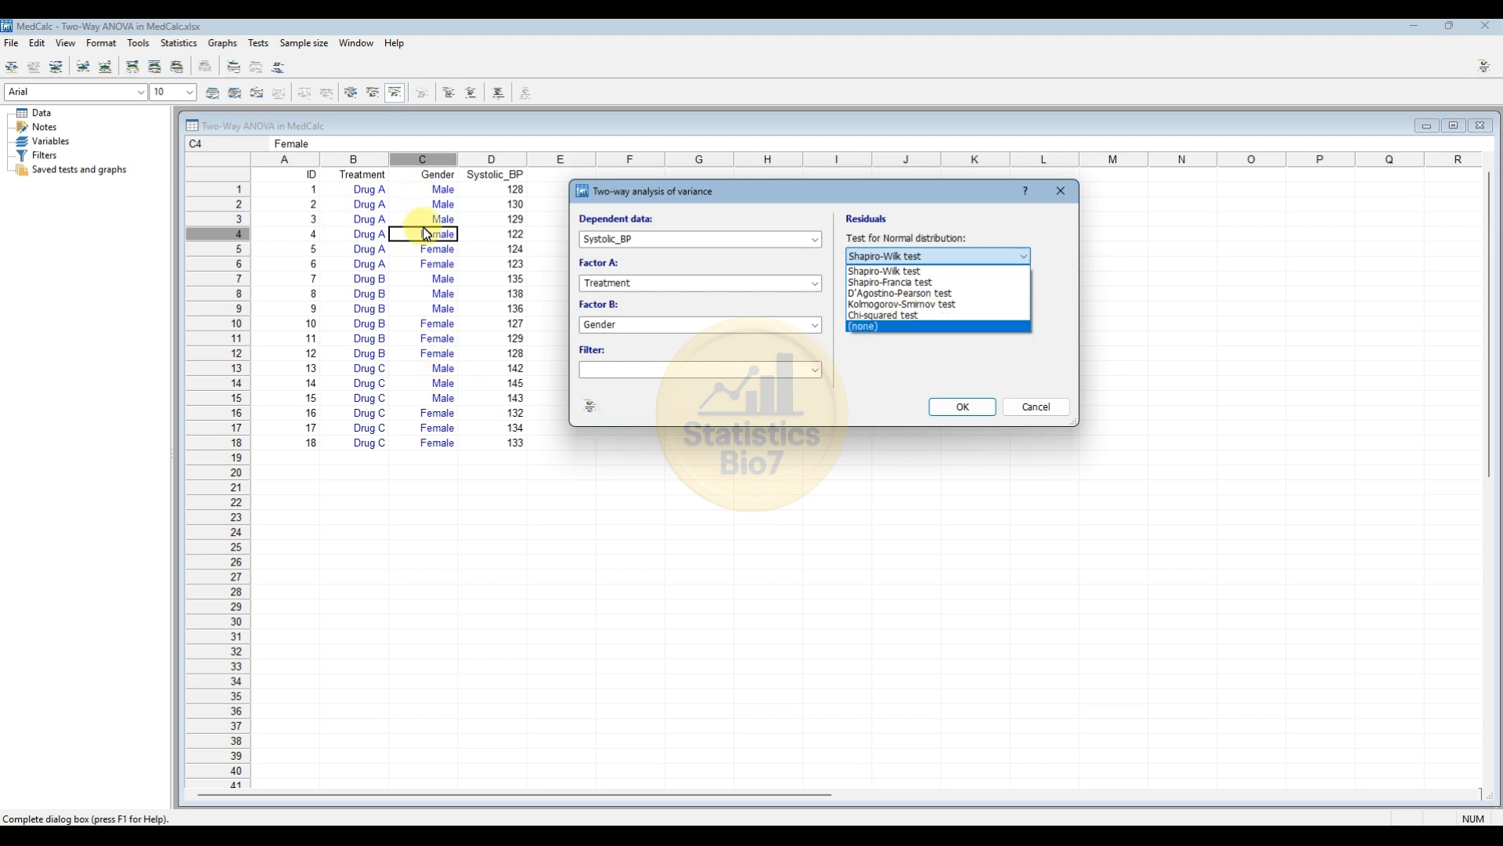
pyautogui.click(888, 272)
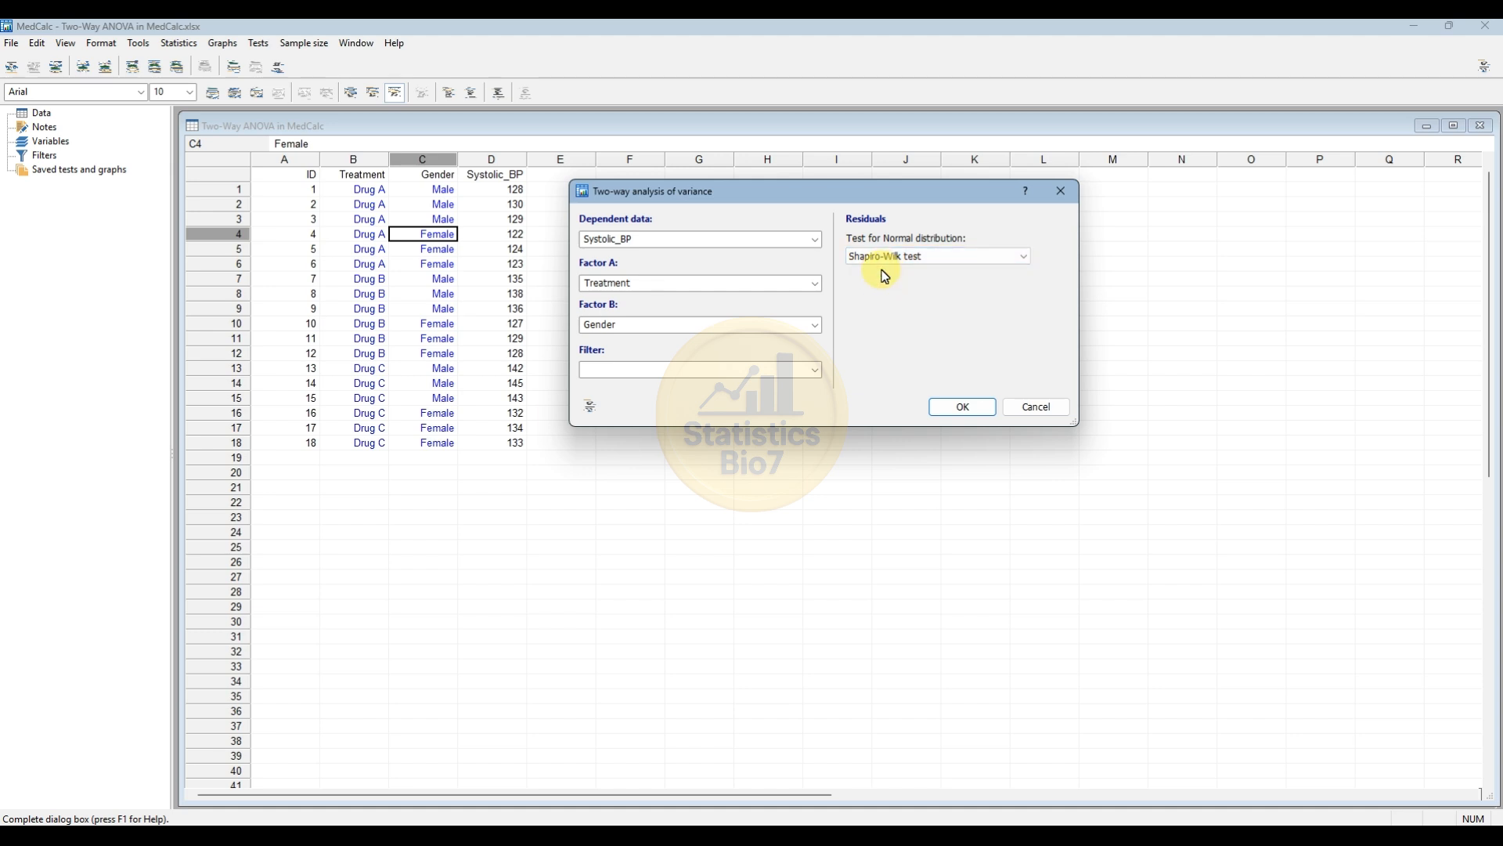
pyautogui.click(964, 407)
pyautogui.moveTo(464, 162); pyautogui.dragTo(473, 129)
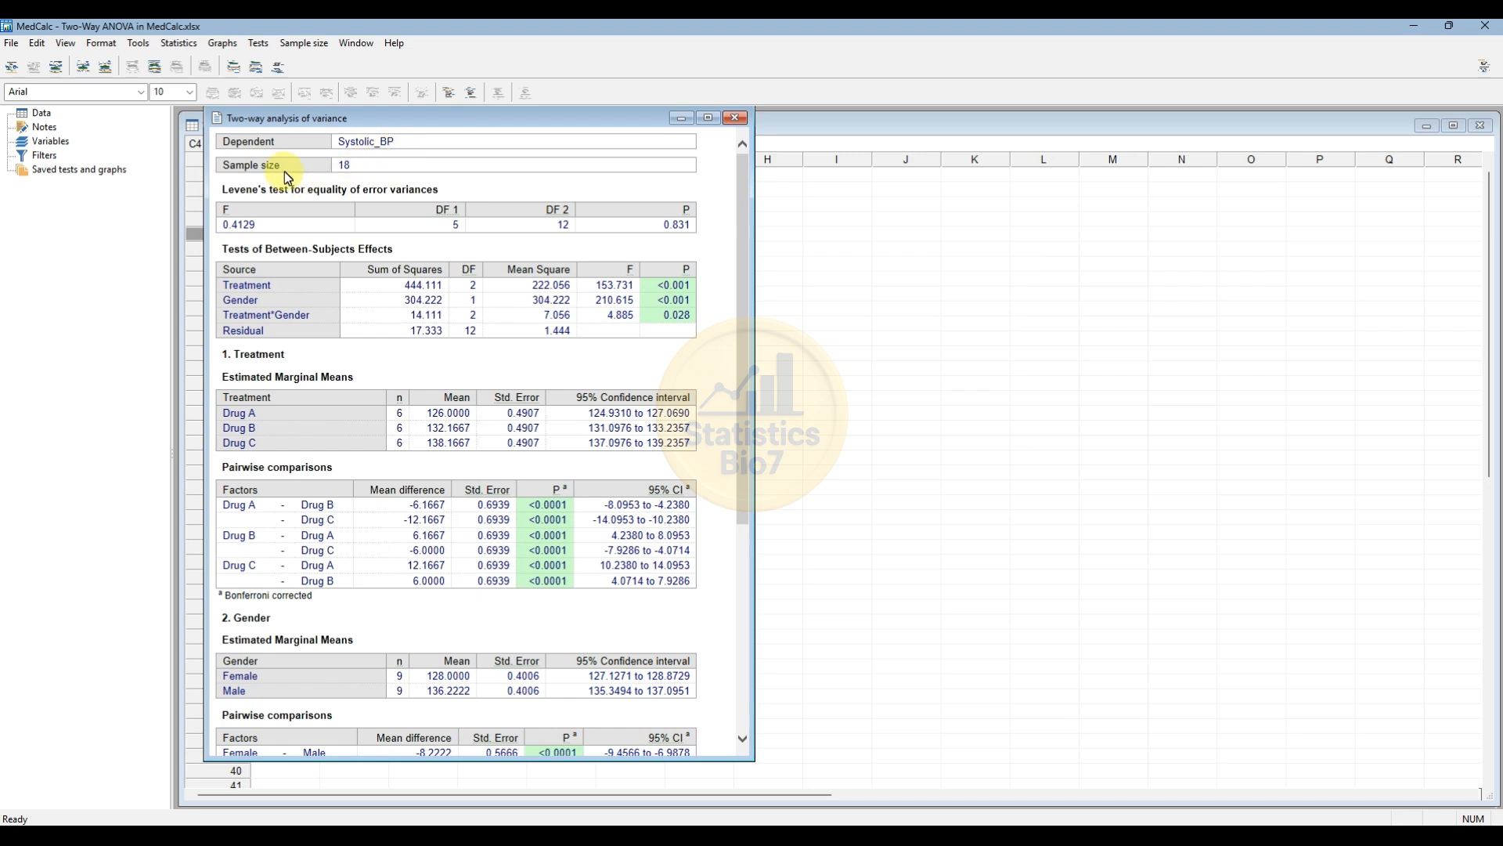
# Scroll through the two-way ANOVA results tables and pairwise comparisons.
pyautogui.moveTo(436, 122); pyautogui.dragTo(759, 157)
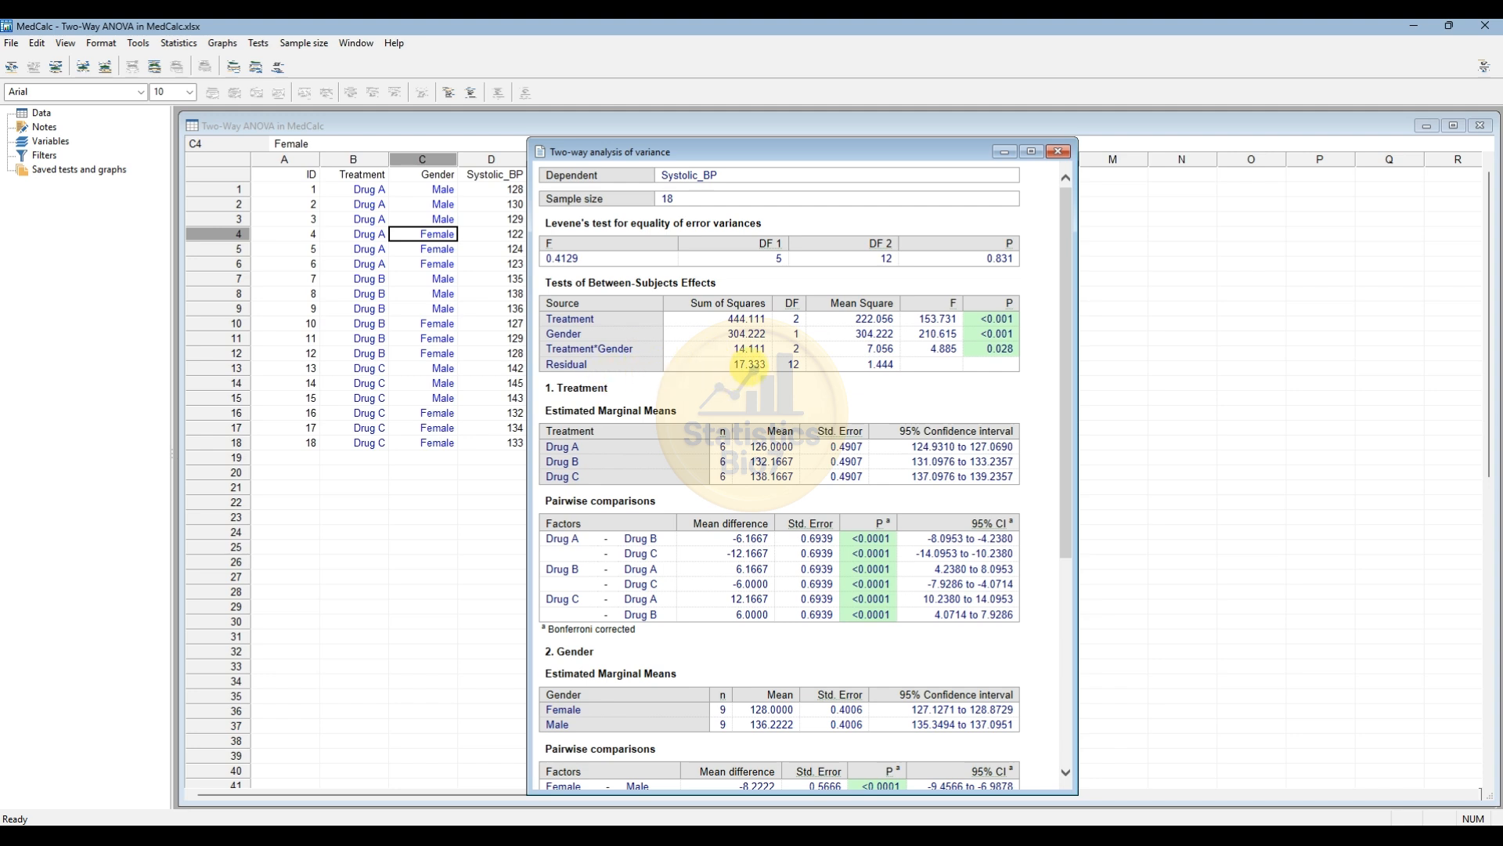
pyautogui.scroll(-2, 750, 366)
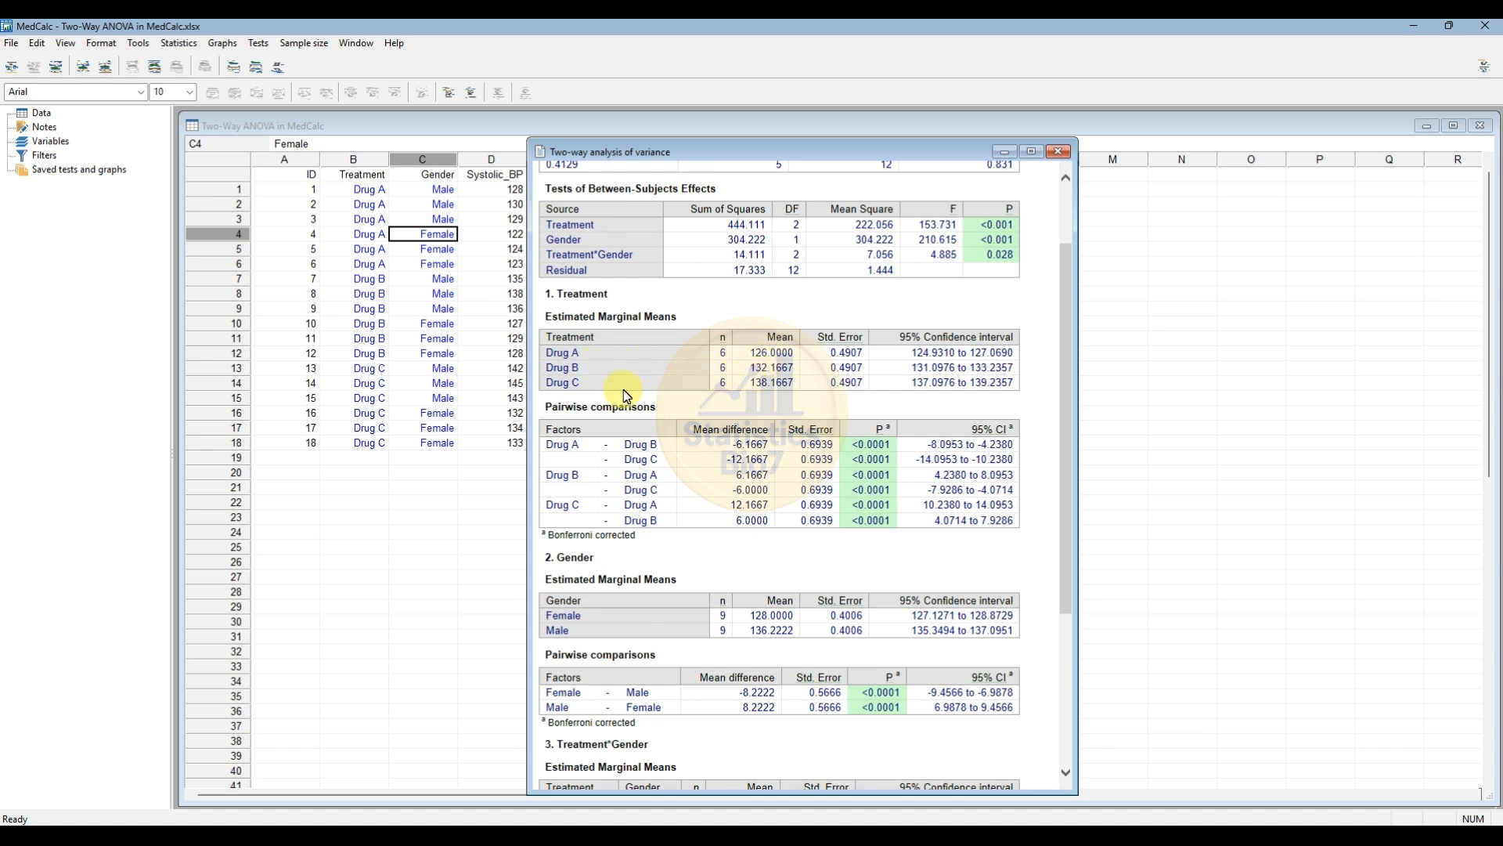
pyautogui.scroll(-5, 754, 392)
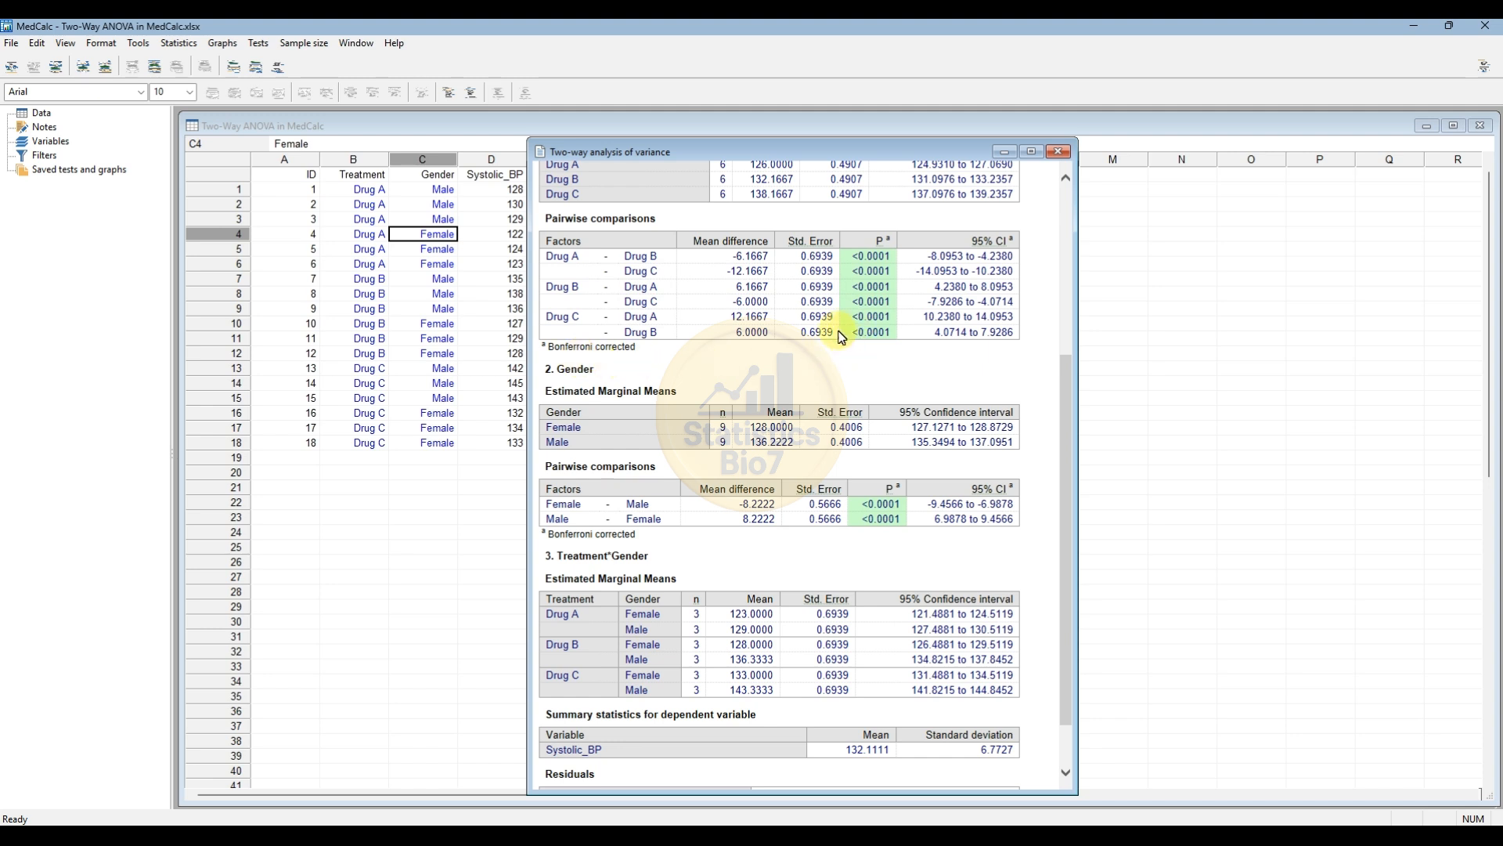
pyautogui.scroll(-2, 578, 389)
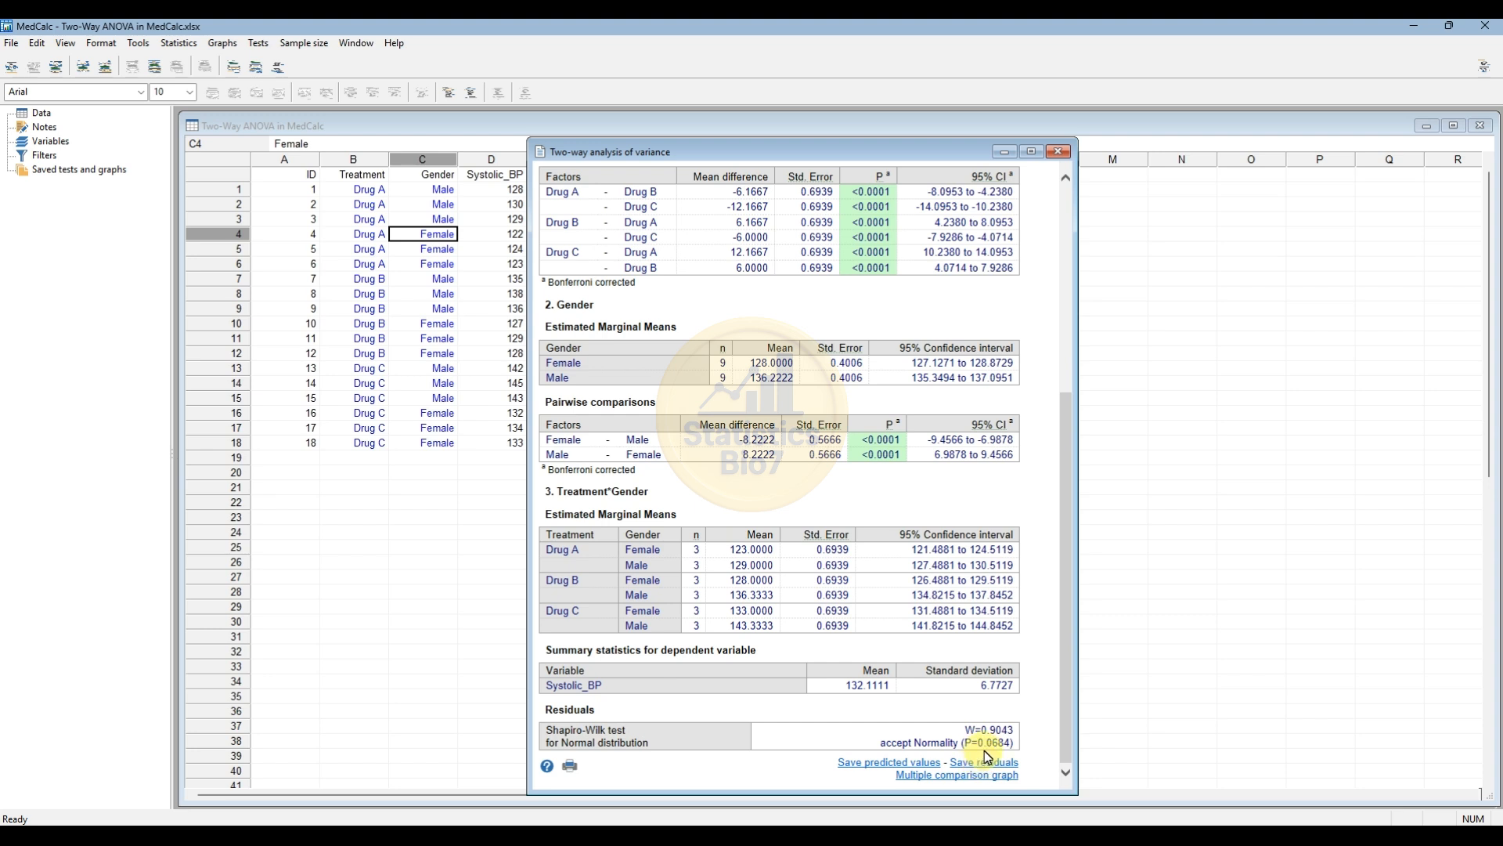
# Create a clustered multiple comparison box-and-whisker graph of Systolic_BP by Treatment, clustered by Gender.
pyautogui.click(946, 776)
pyautogui.moveTo(1072, 529); pyautogui.dragTo(911, 255)
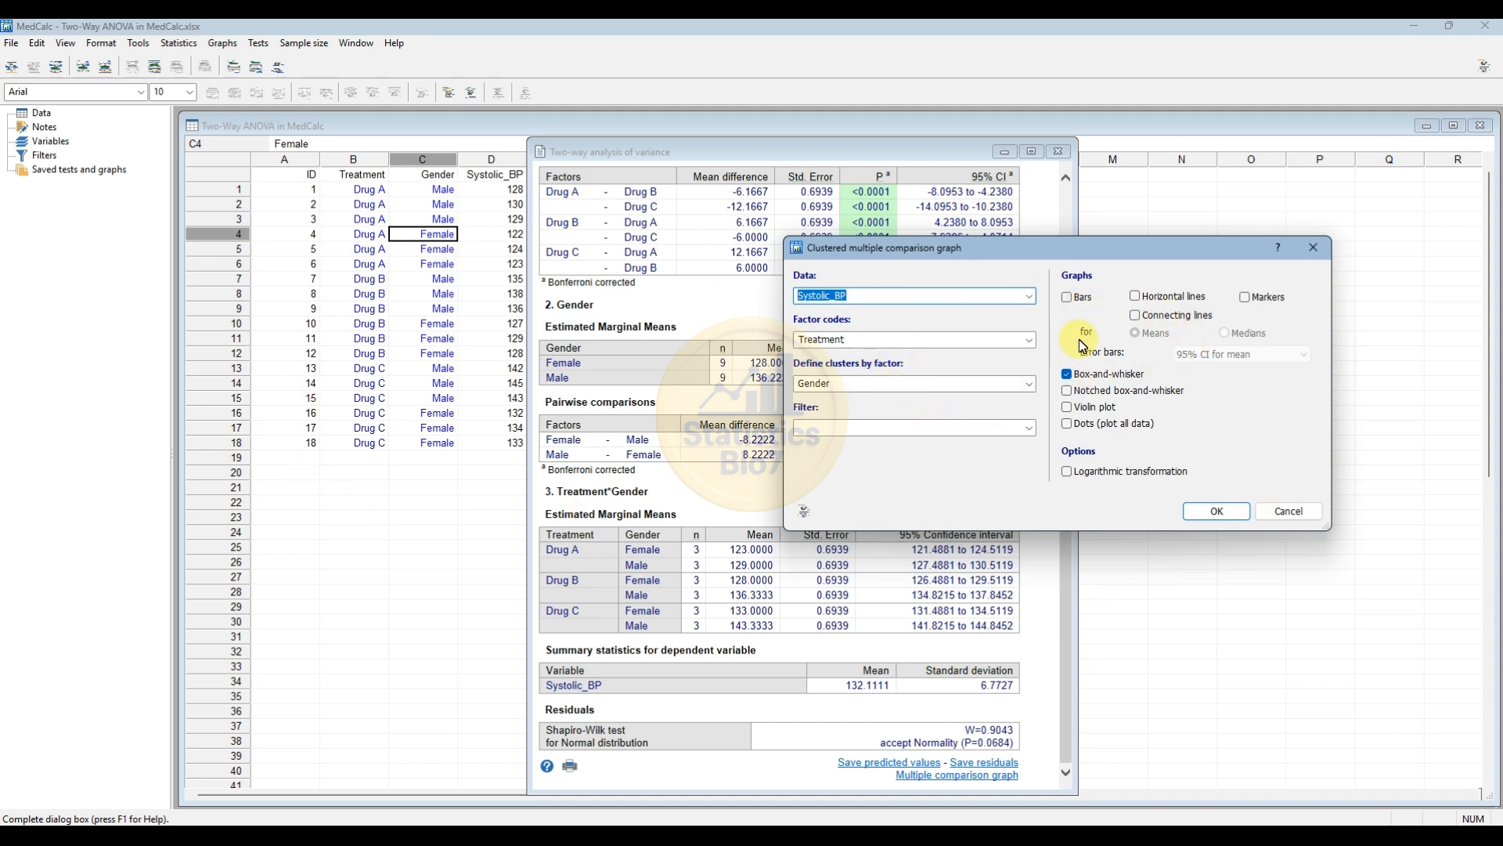
pyautogui.moveTo(1072, 257); pyautogui.dragTo(931, 257)
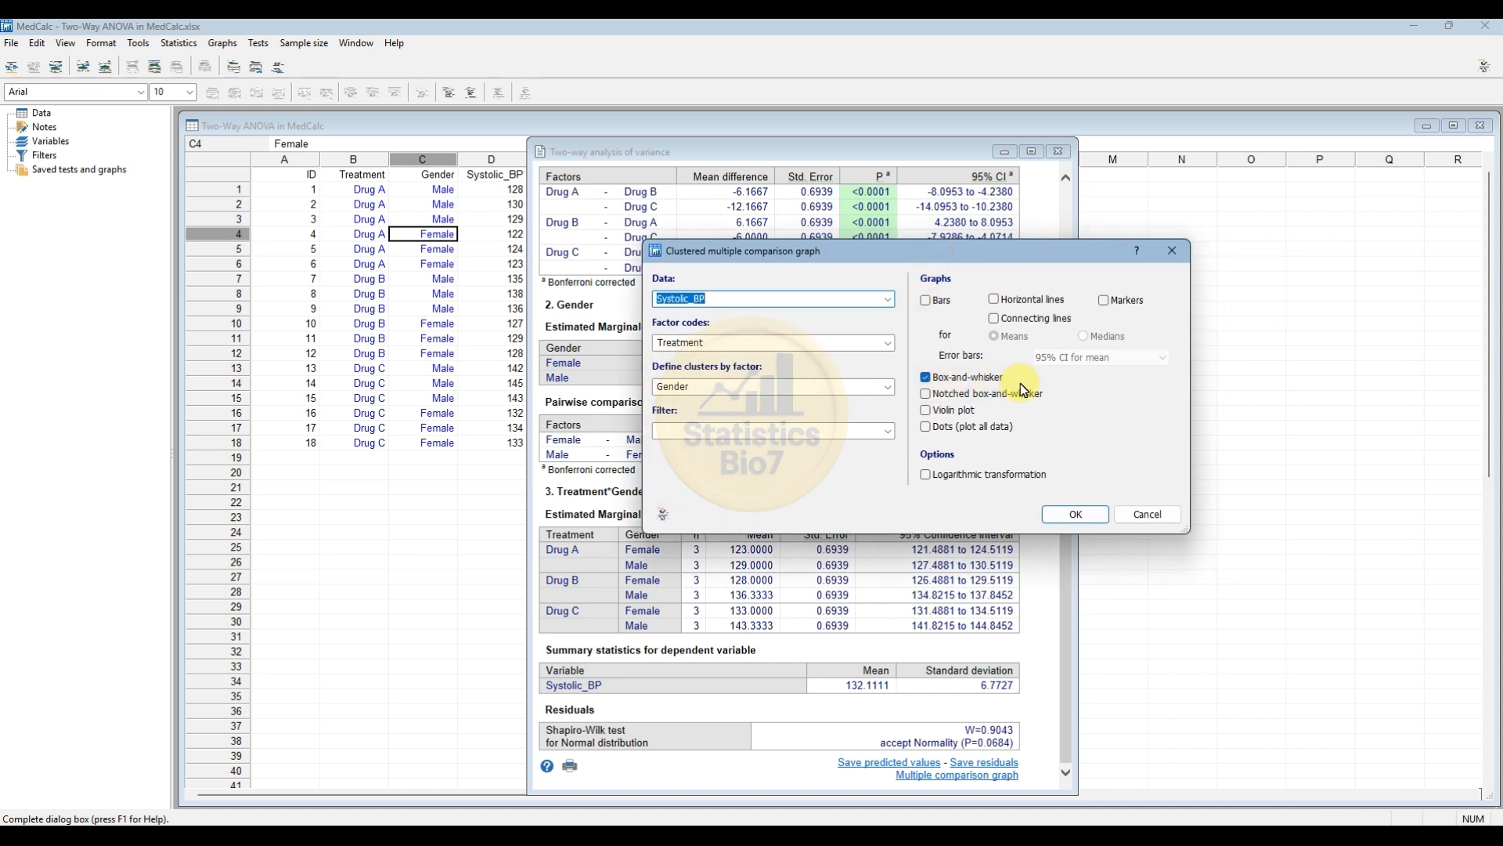
pyautogui.click(1081, 513)
# Hide the grid lines on the multiple comparison graph.
pyautogui.moveTo(509, 153); pyautogui.dragTo(580, 147)
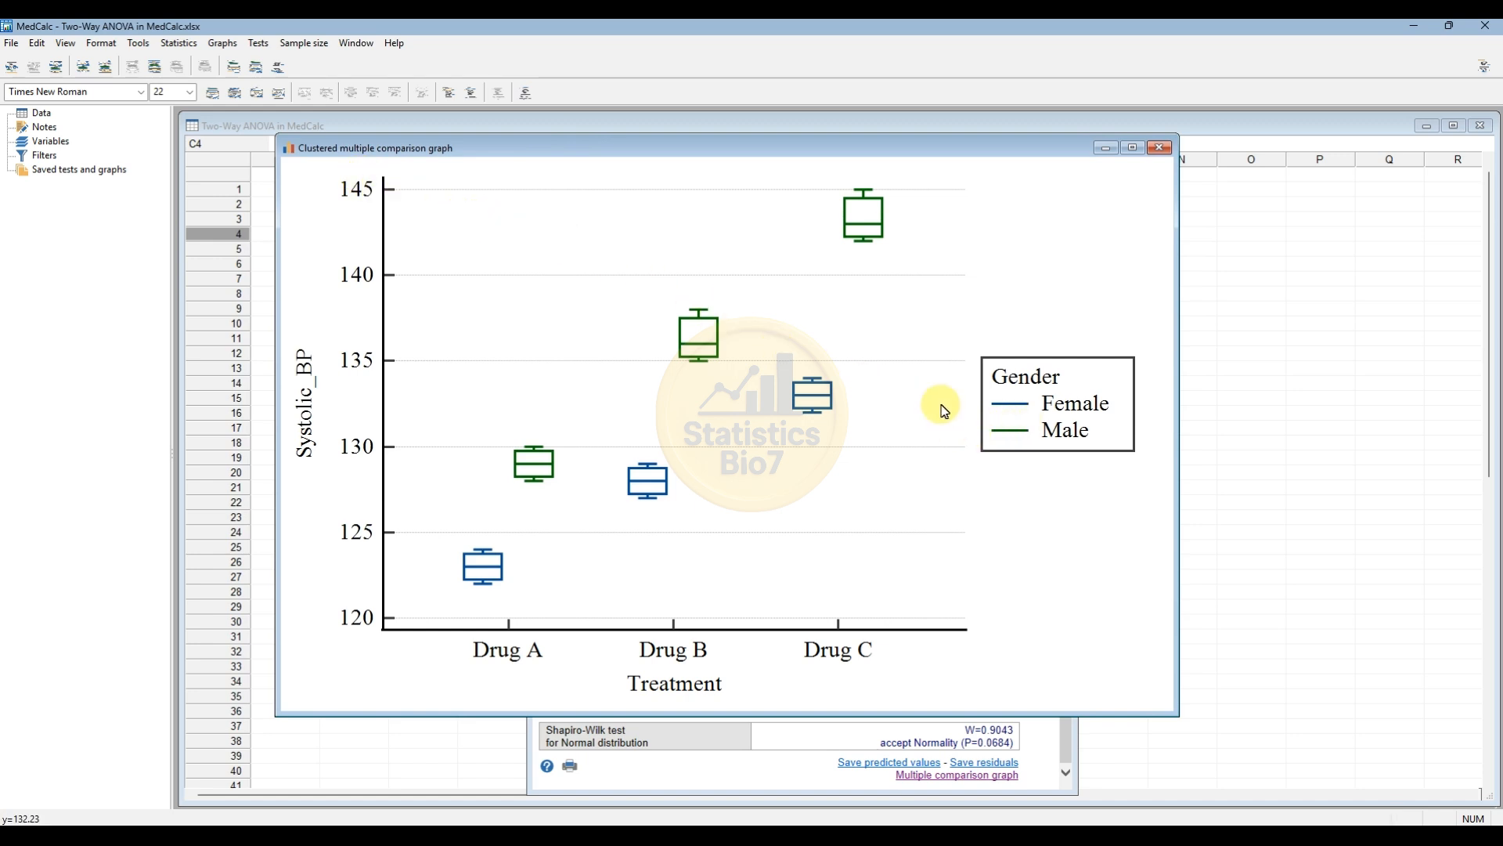
pyautogui.rightClick(897, 193)
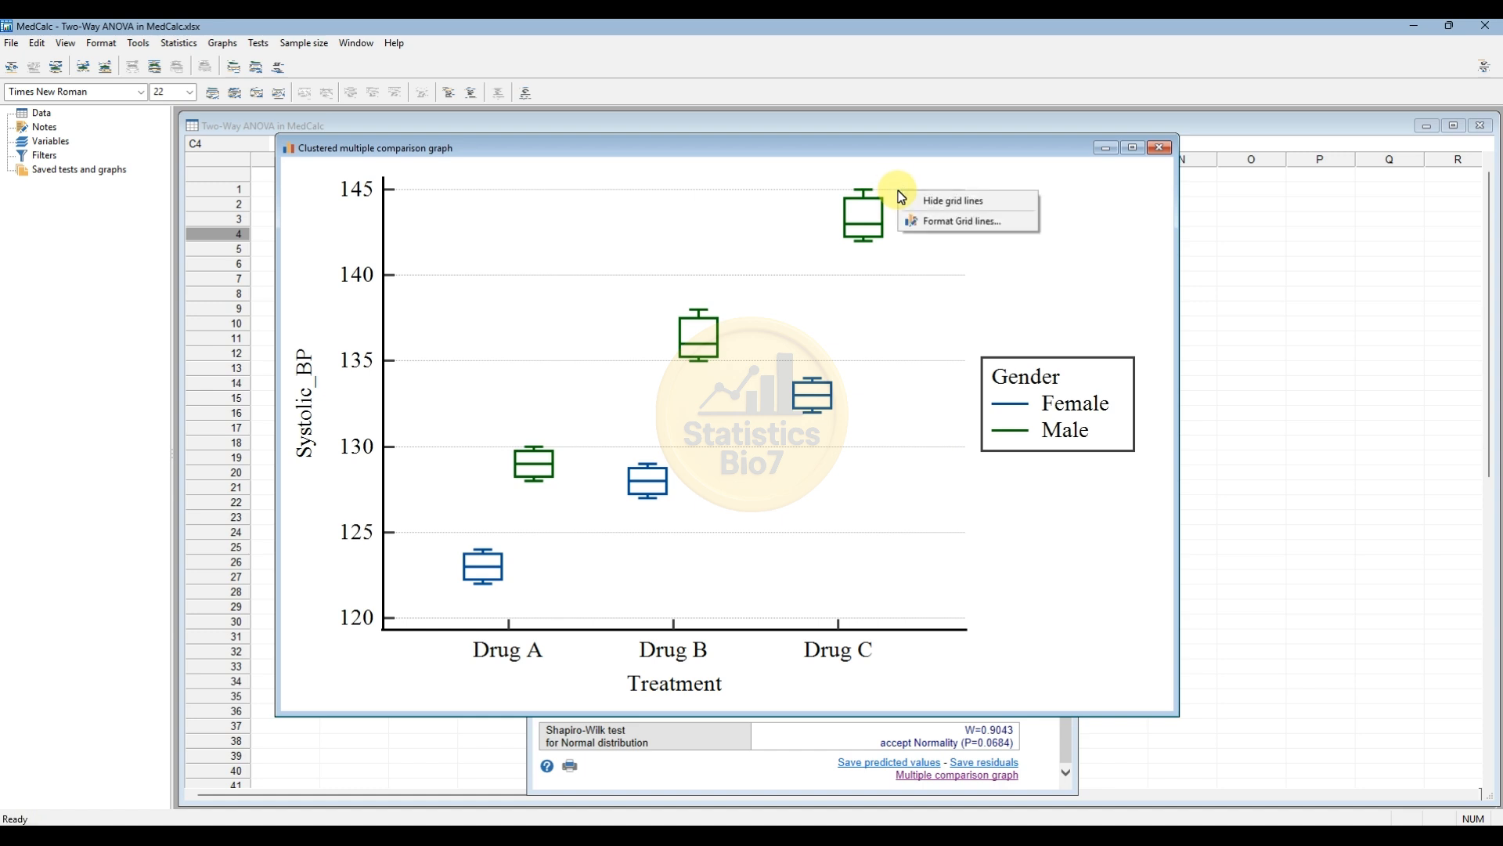
pyautogui.click(956, 204)
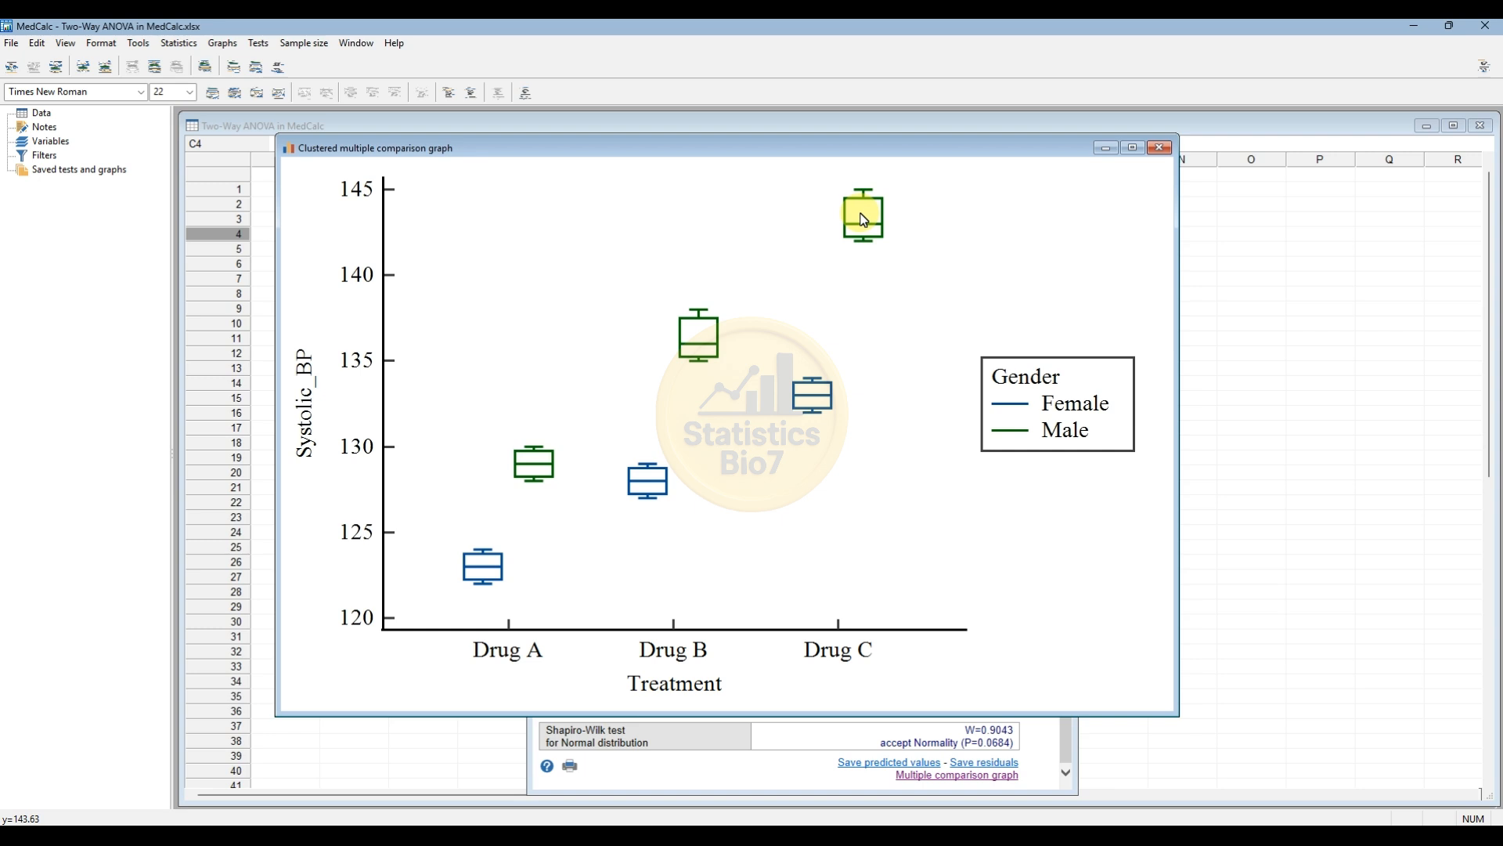
# Format the Male box-and-whisker plots with an olive fill color and a black border color.
pyautogui.rightClick(864, 220)
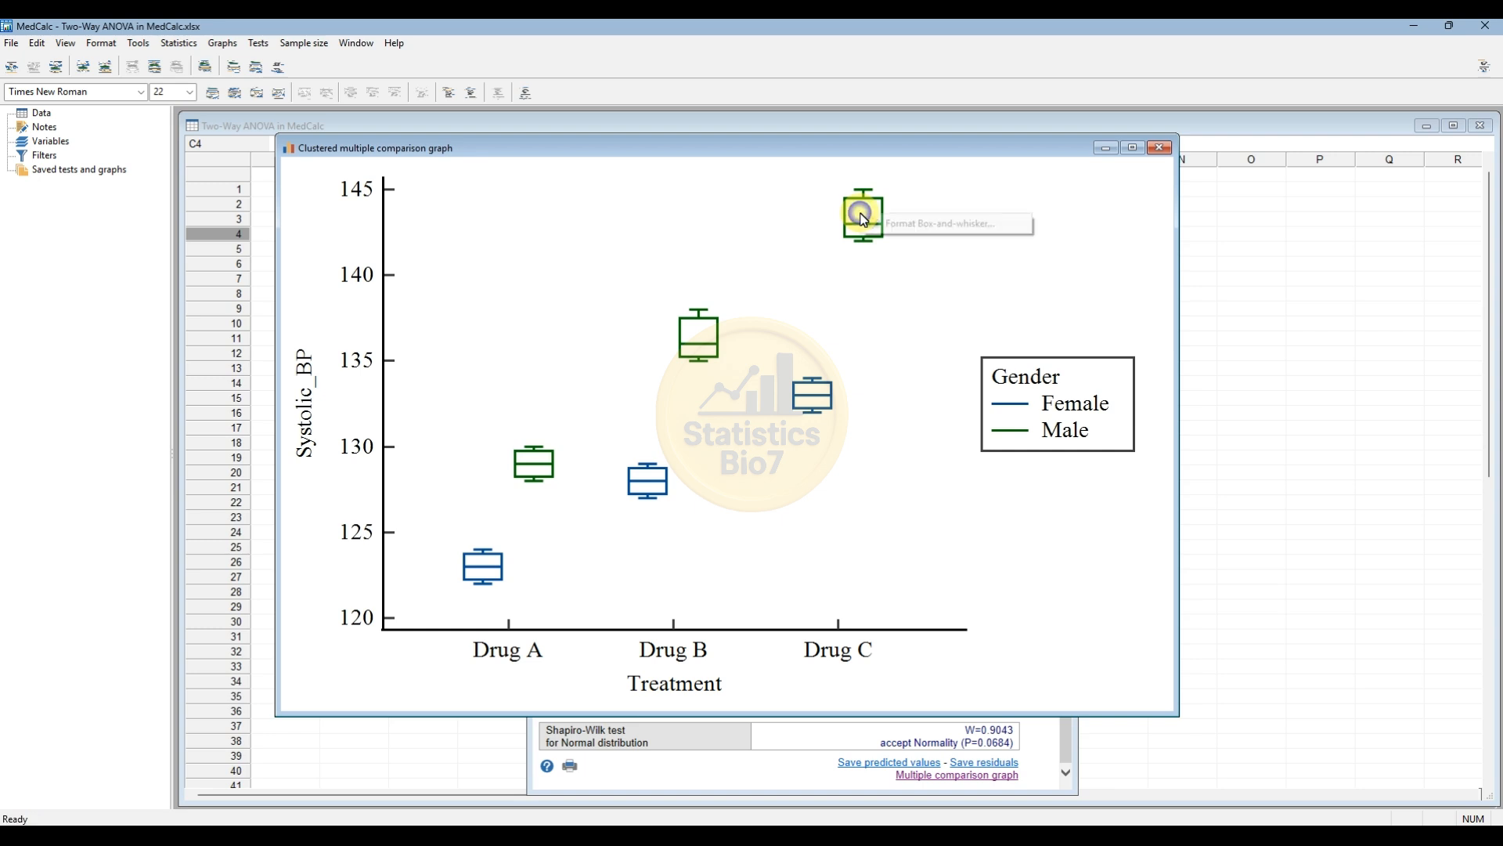
pyautogui.click(943, 225)
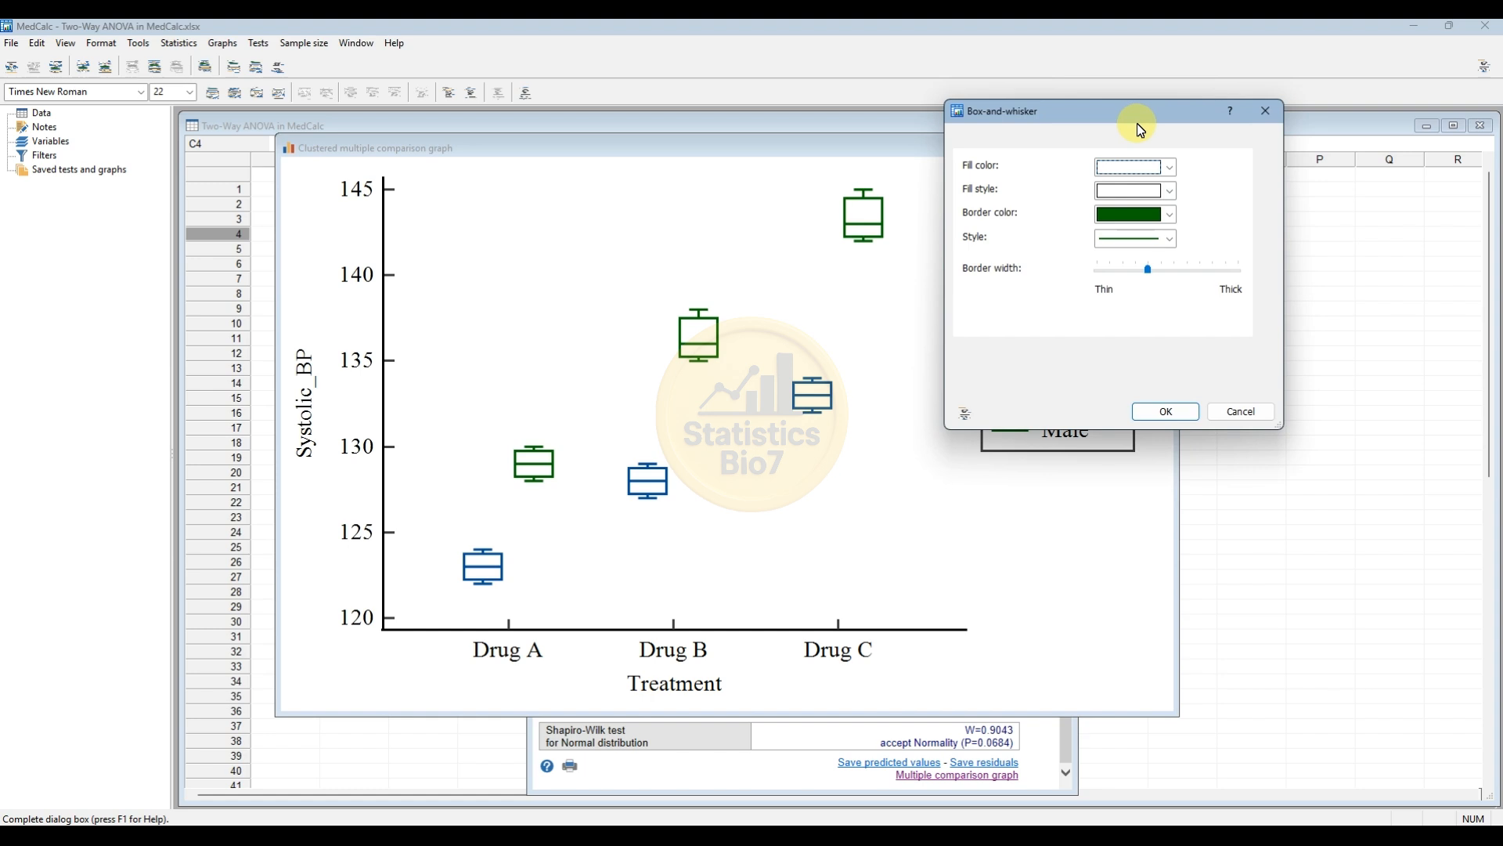
pyautogui.click(1170, 168)
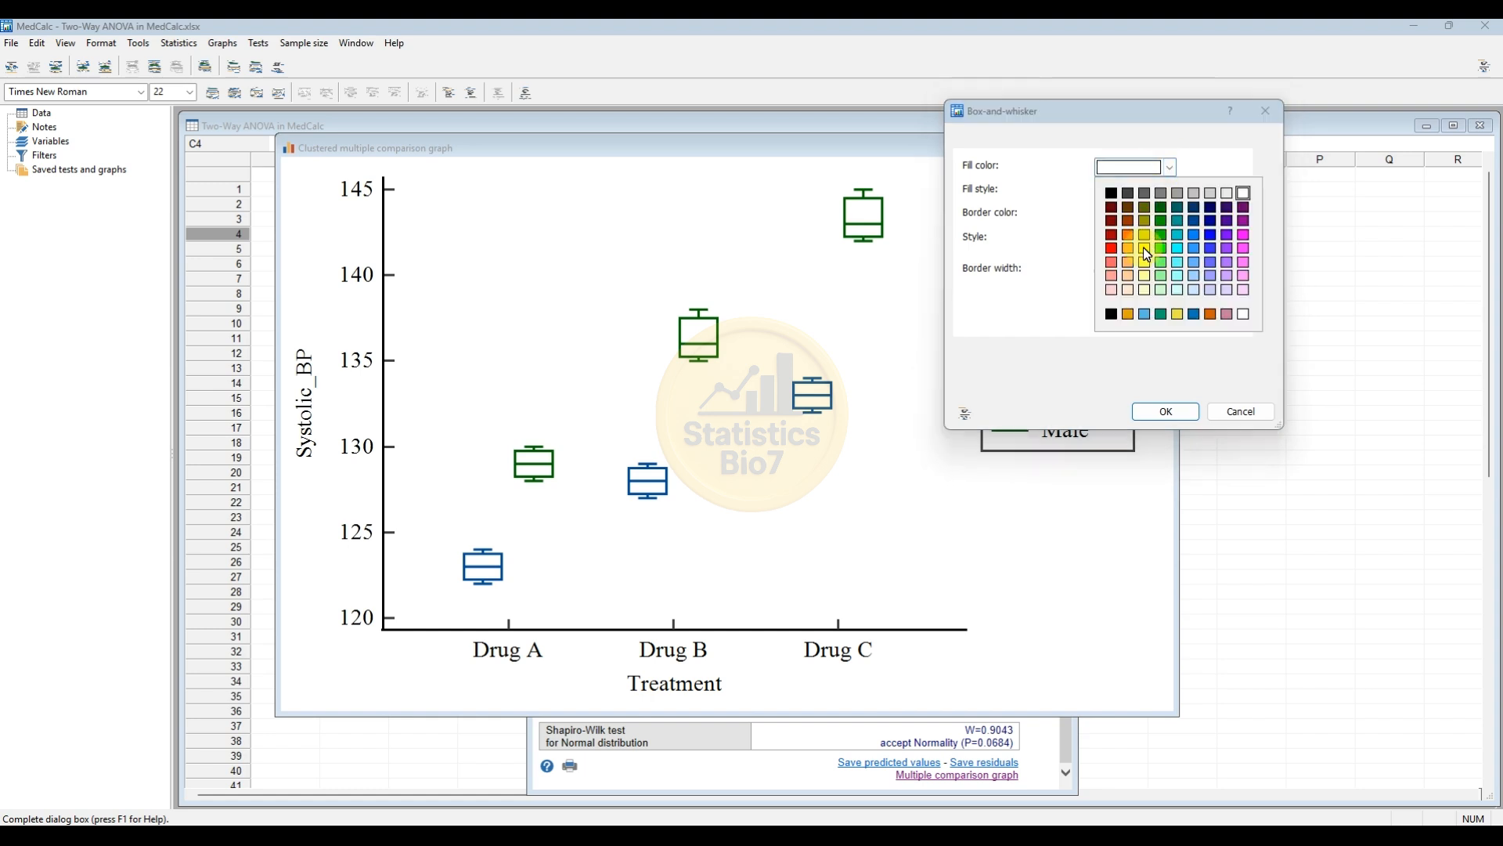
pyautogui.click(1147, 221)
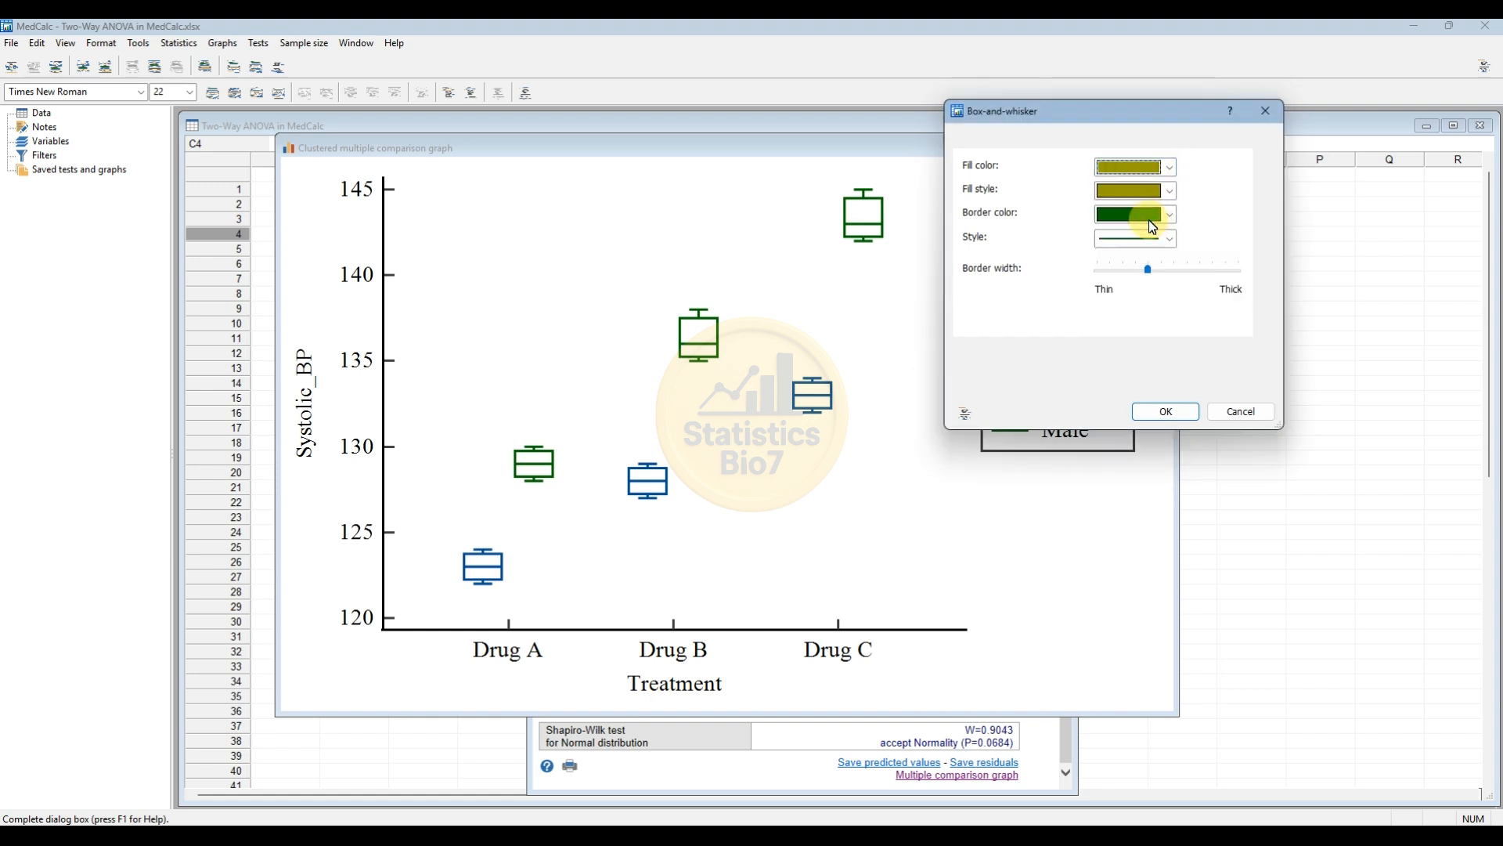
pyautogui.click(1167, 213)
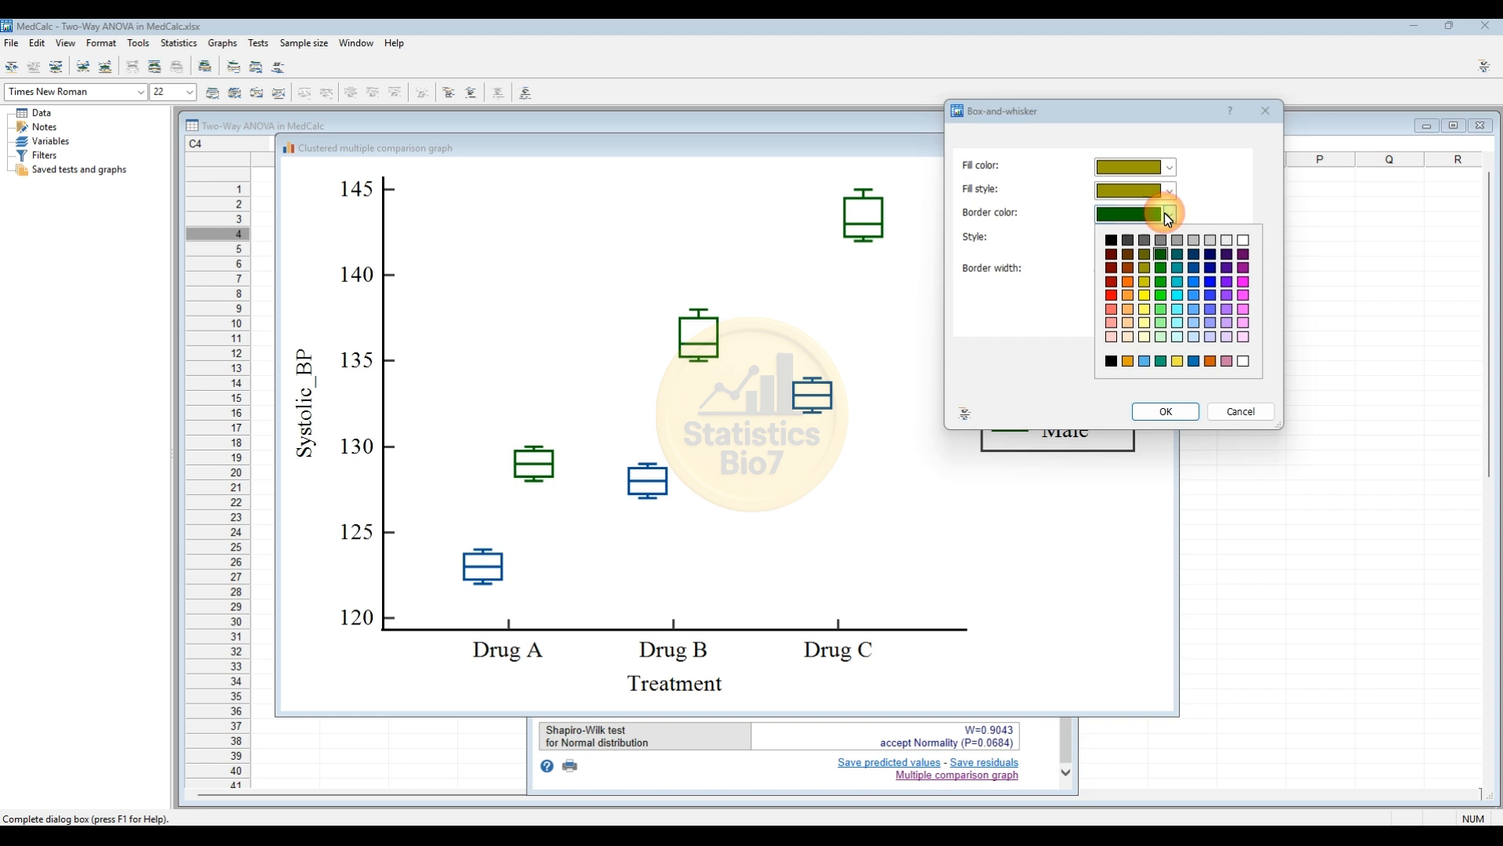
pyautogui.click(1112, 239)
pyautogui.moveTo(1137, 125); pyautogui.dragTo(1220, 150)
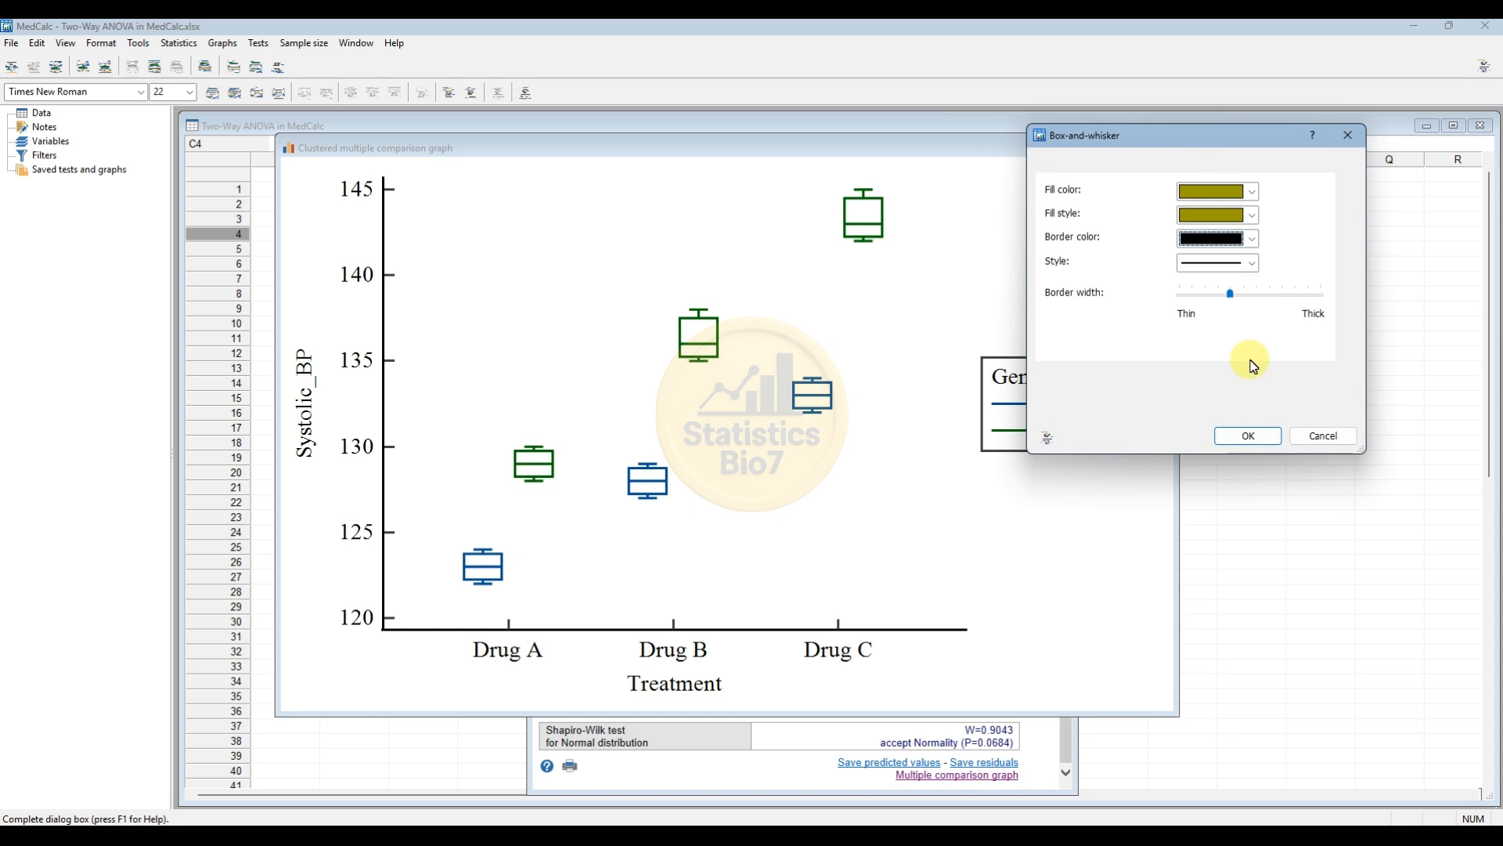
pyautogui.click(1247, 436)
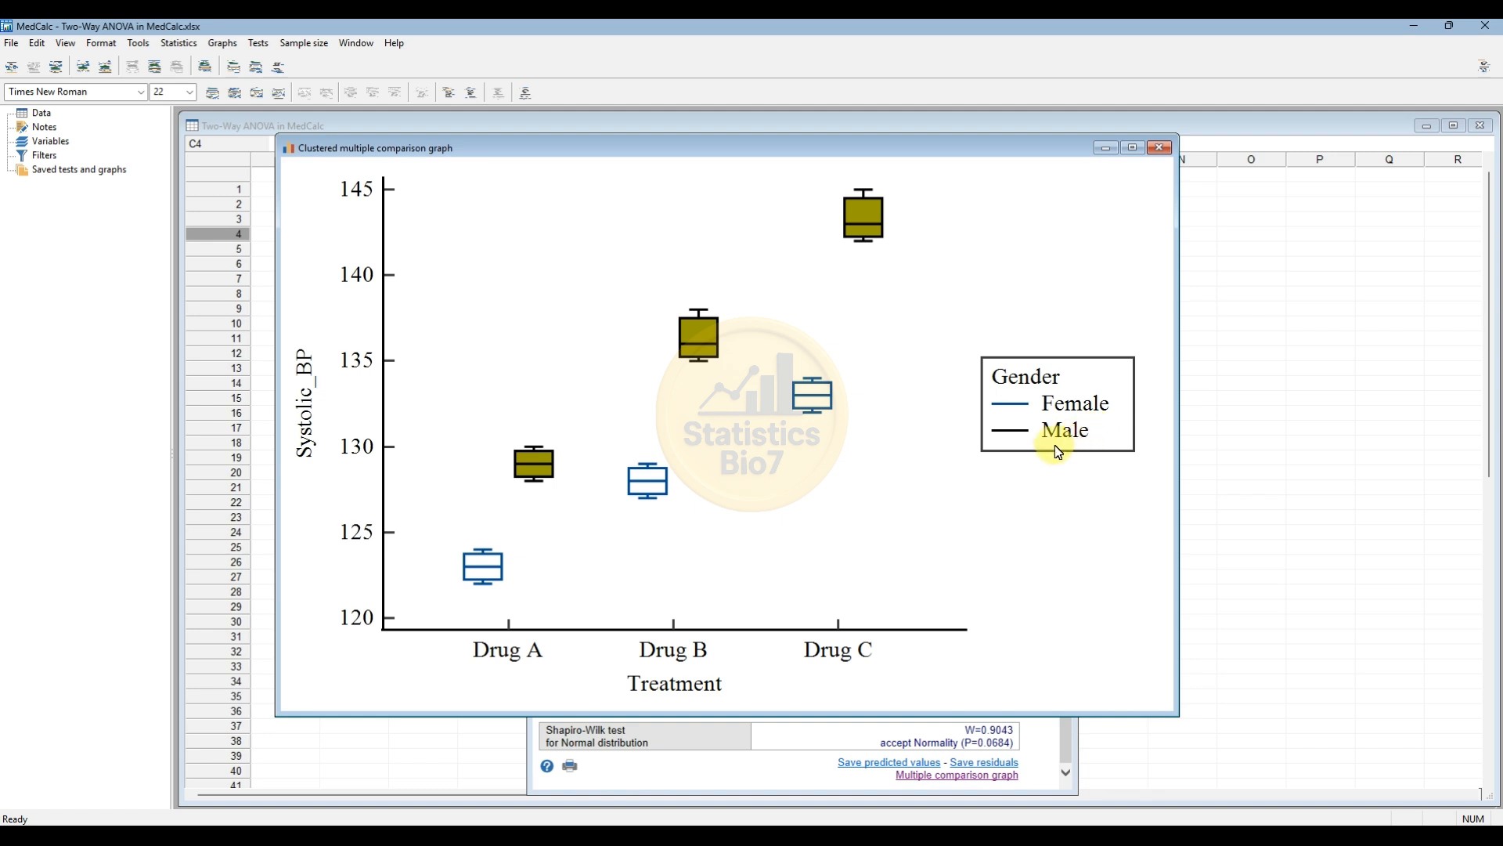
# Format the Female box-and-whisker plots with a green fill color and a red border color.
pyautogui.doubleClick(820, 408)
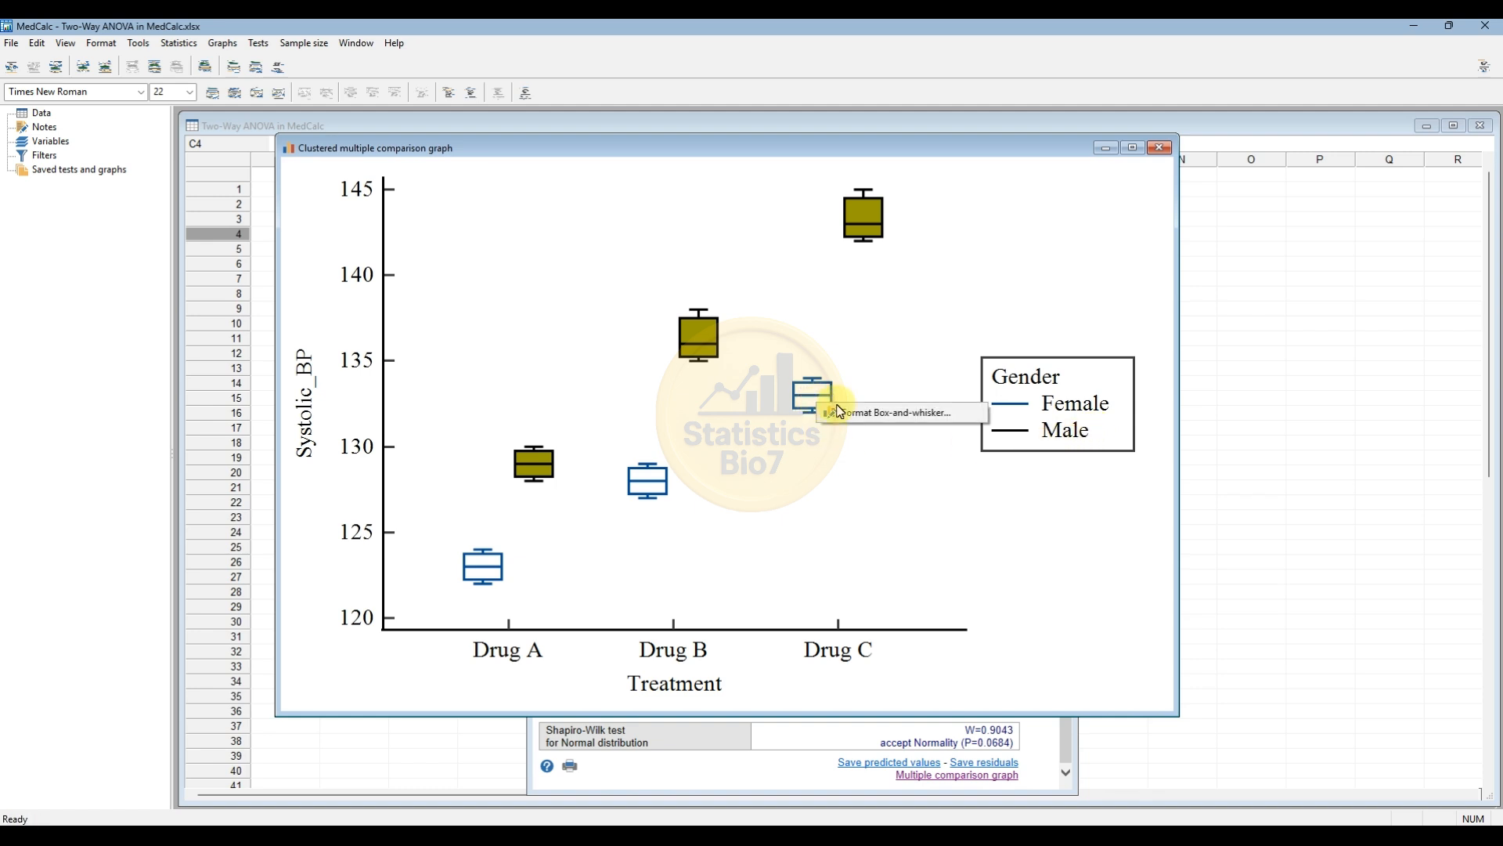
pyautogui.click(1113, 360)
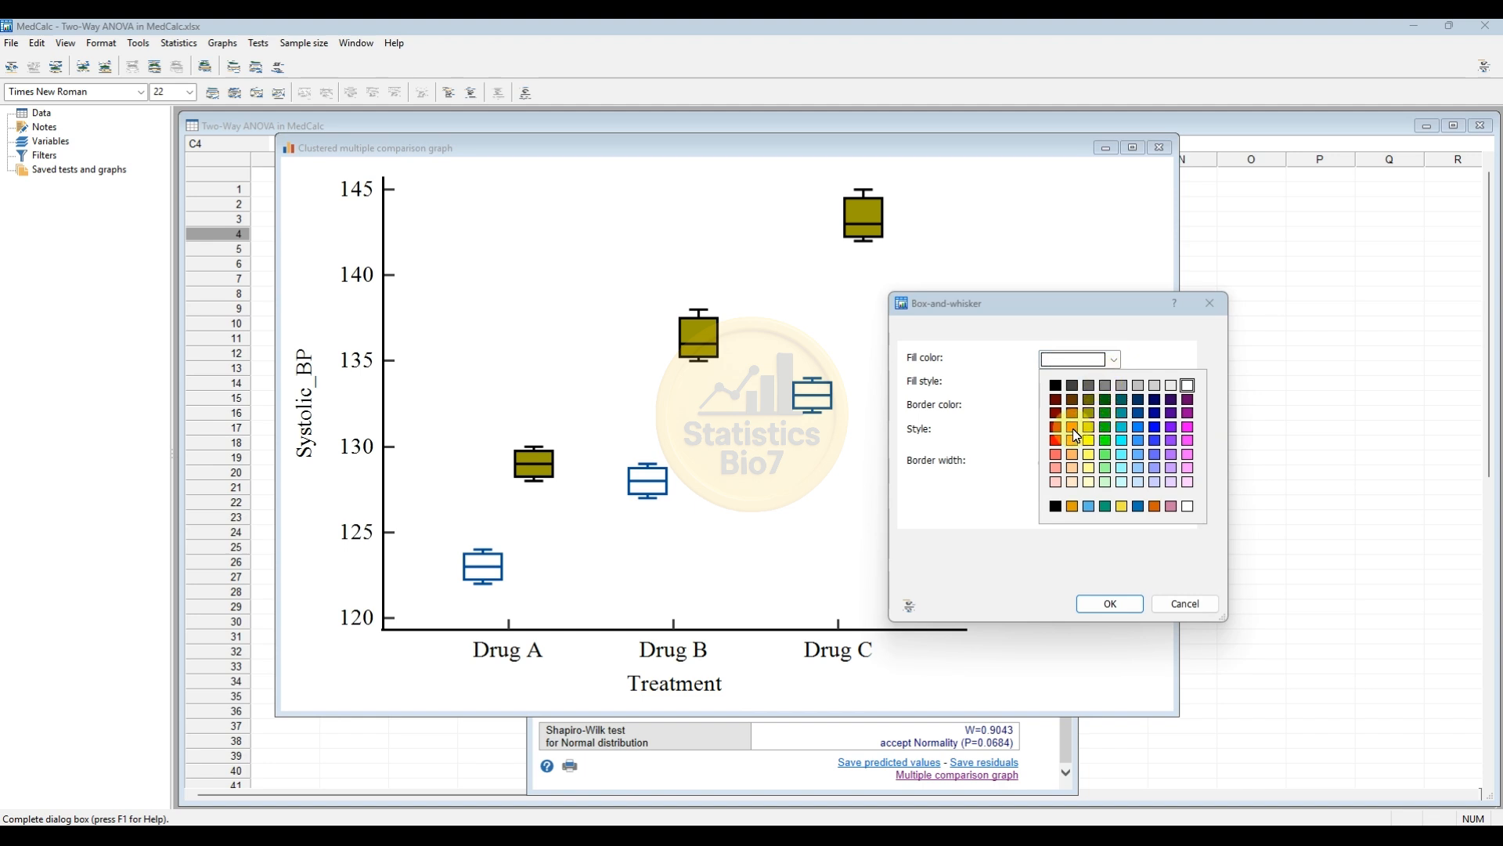
pyautogui.click(1106, 429)
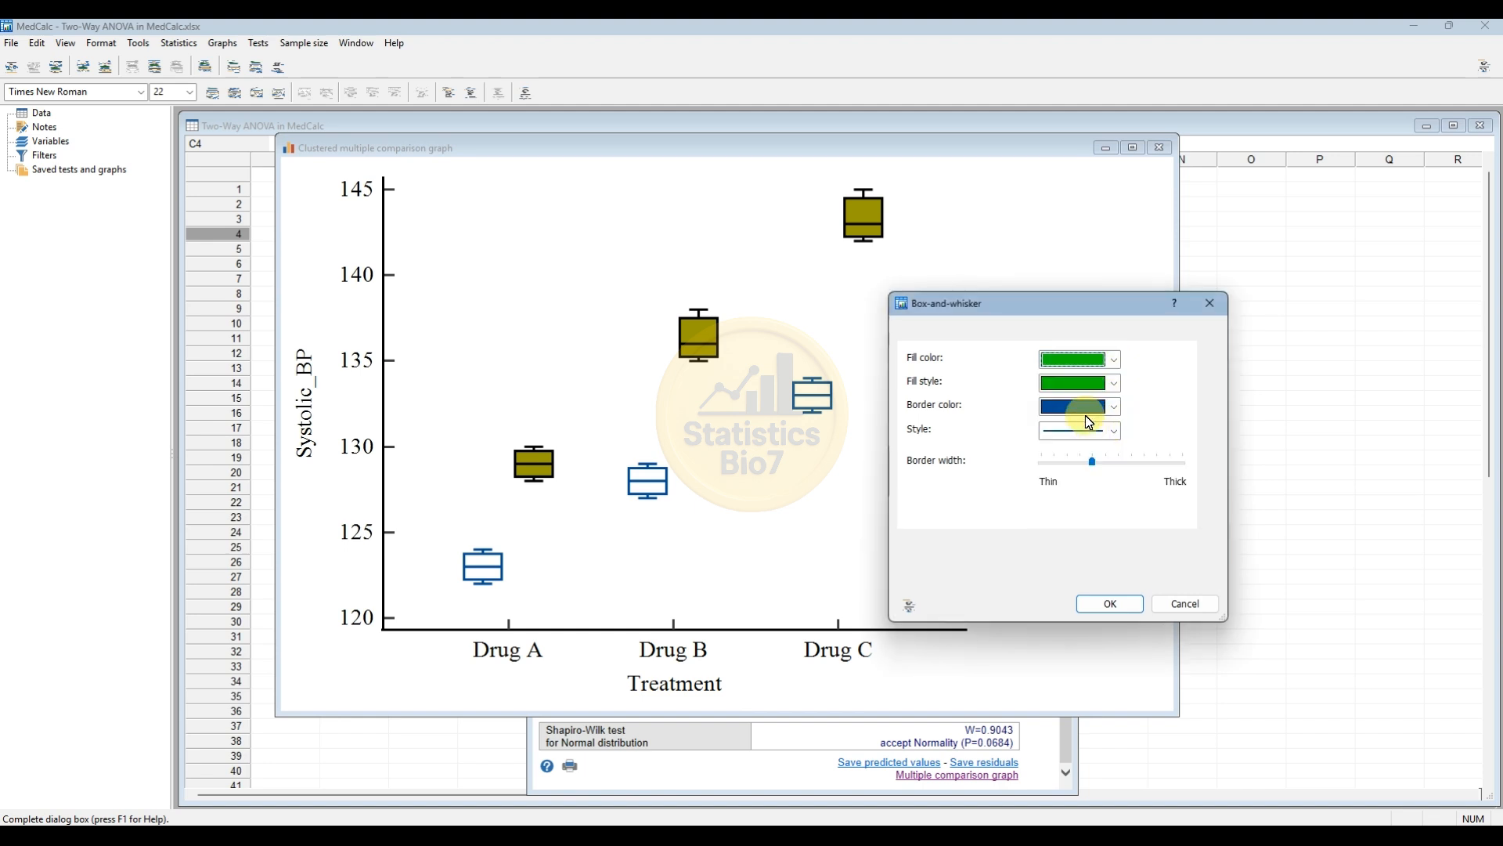
pyautogui.click(1112, 406)
pyautogui.click(1055, 460)
pyautogui.click(1121, 605)
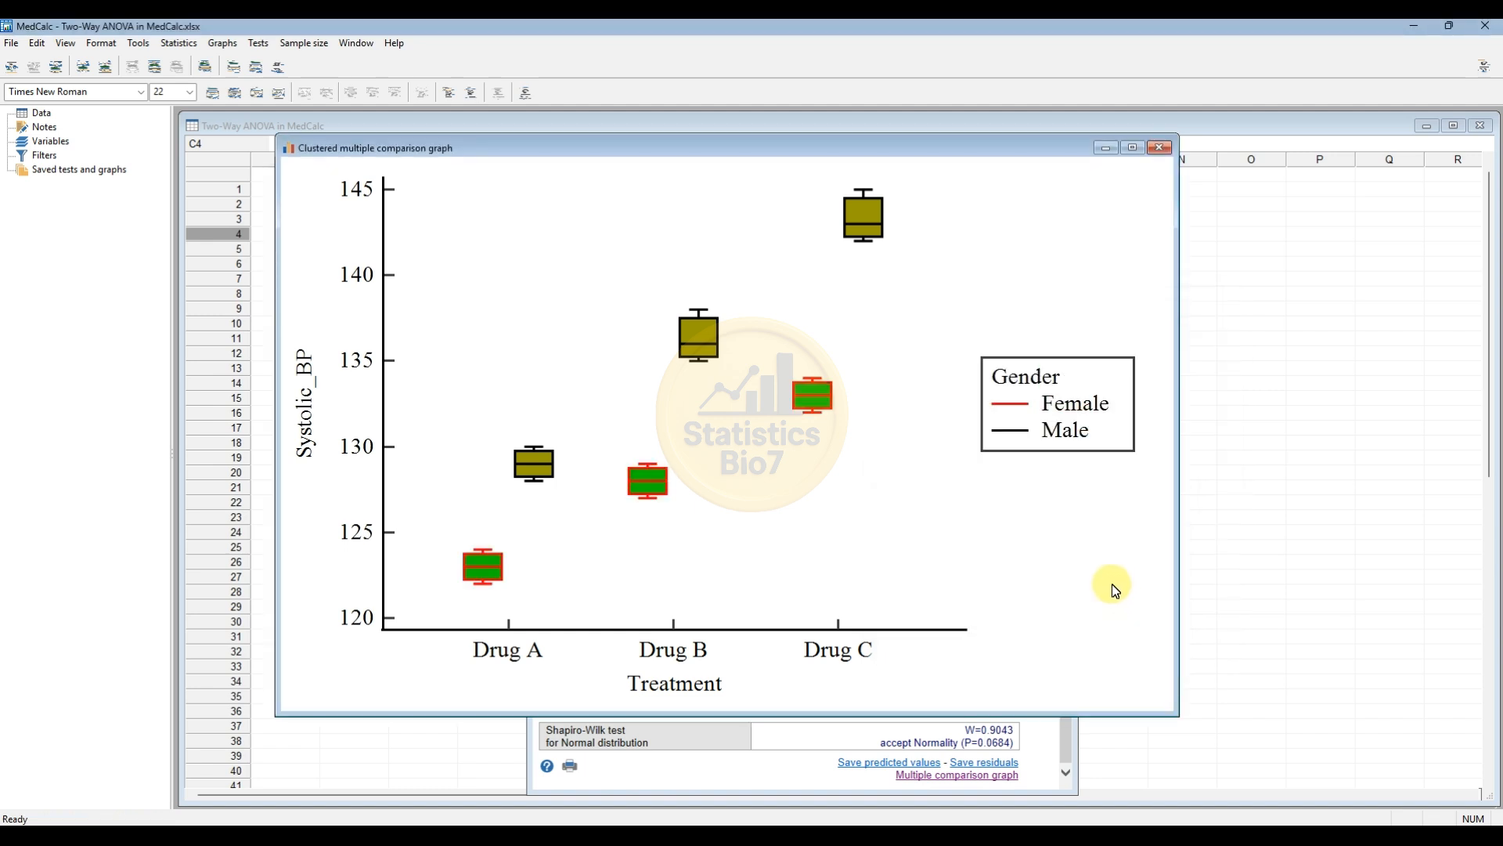
# Change the Female box plots' border color to green and their fill color to olive.
pyautogui.doubleClick(822, 394)
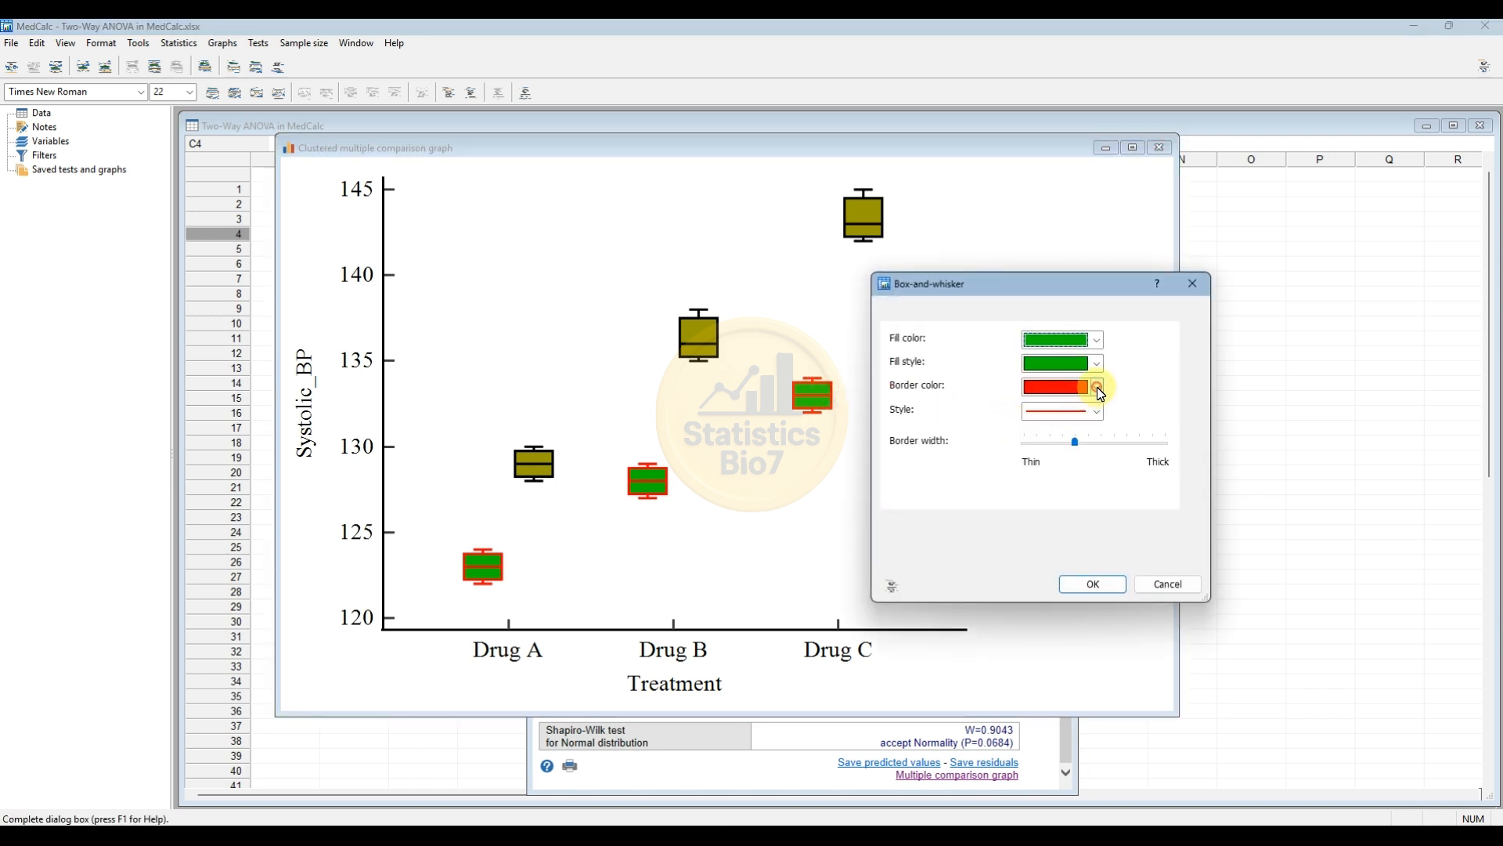
pyautogui.click(1097, 387)
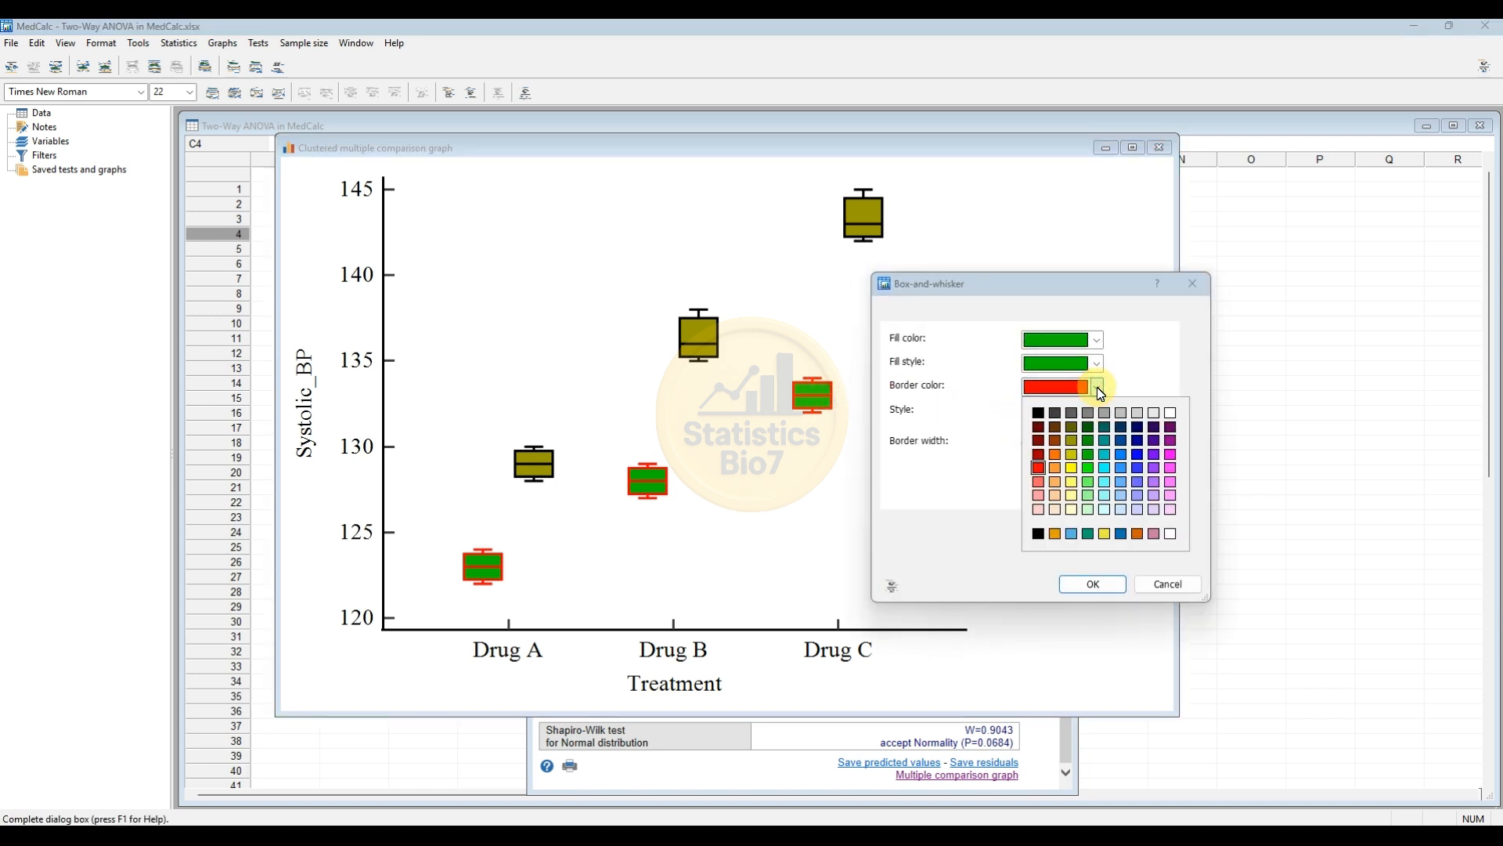
pyautogui.click(1089, 455)
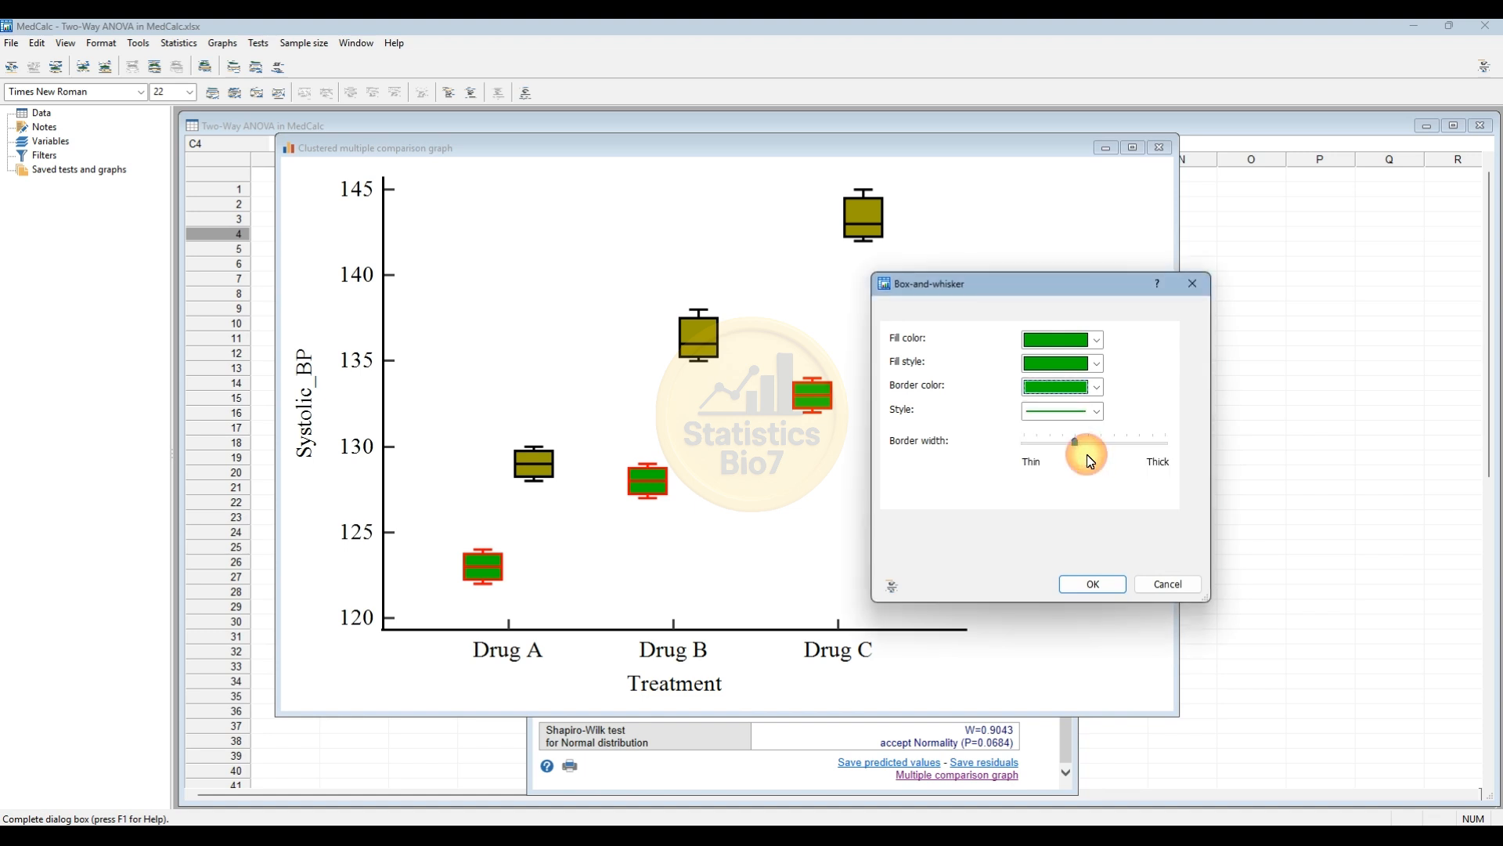
pyautogui.click(1095, 344)
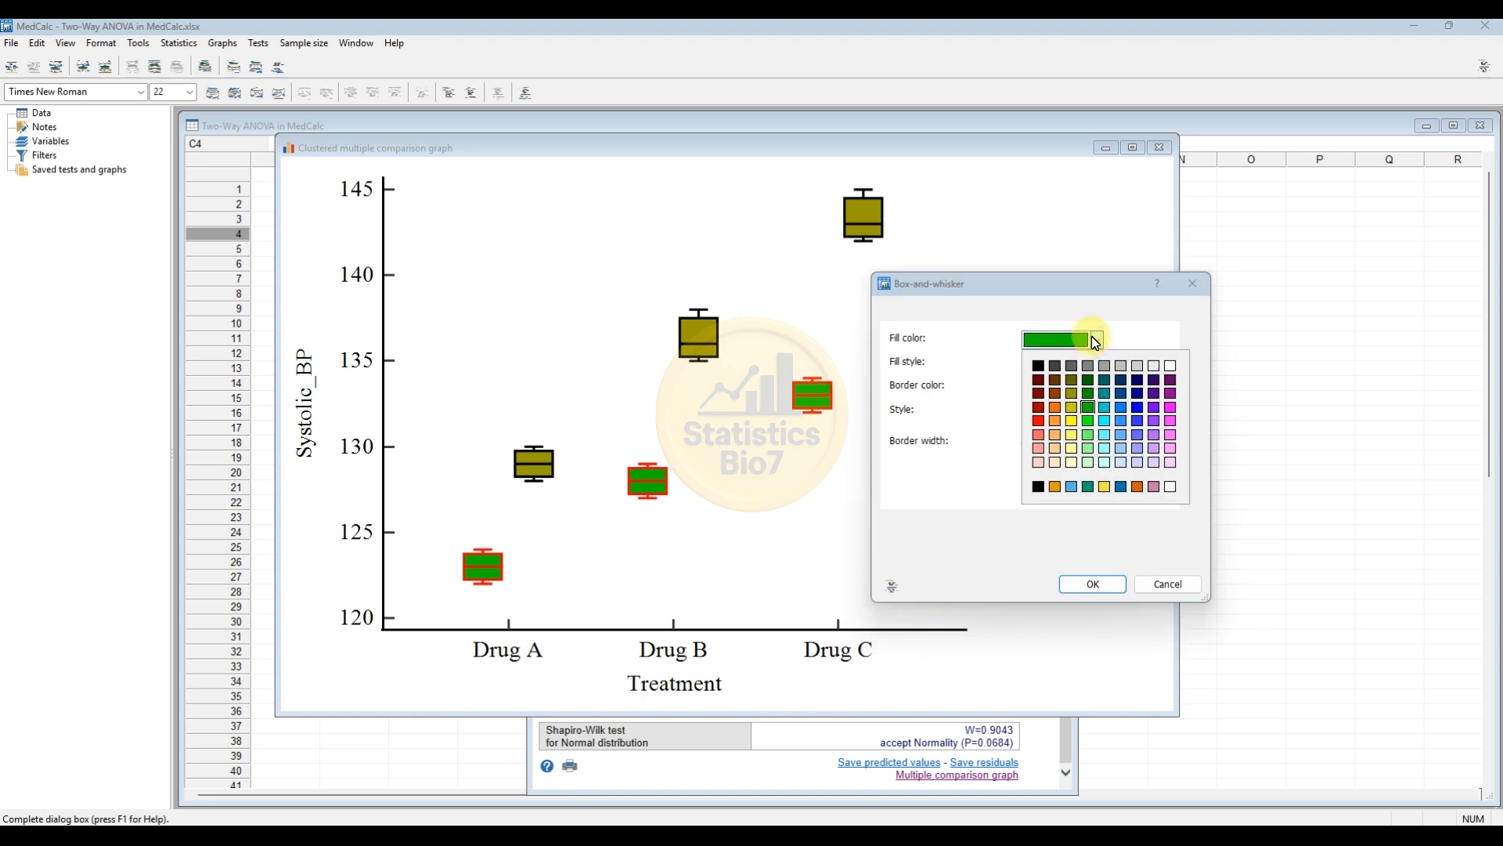
pyautogui.click(1073, 394)
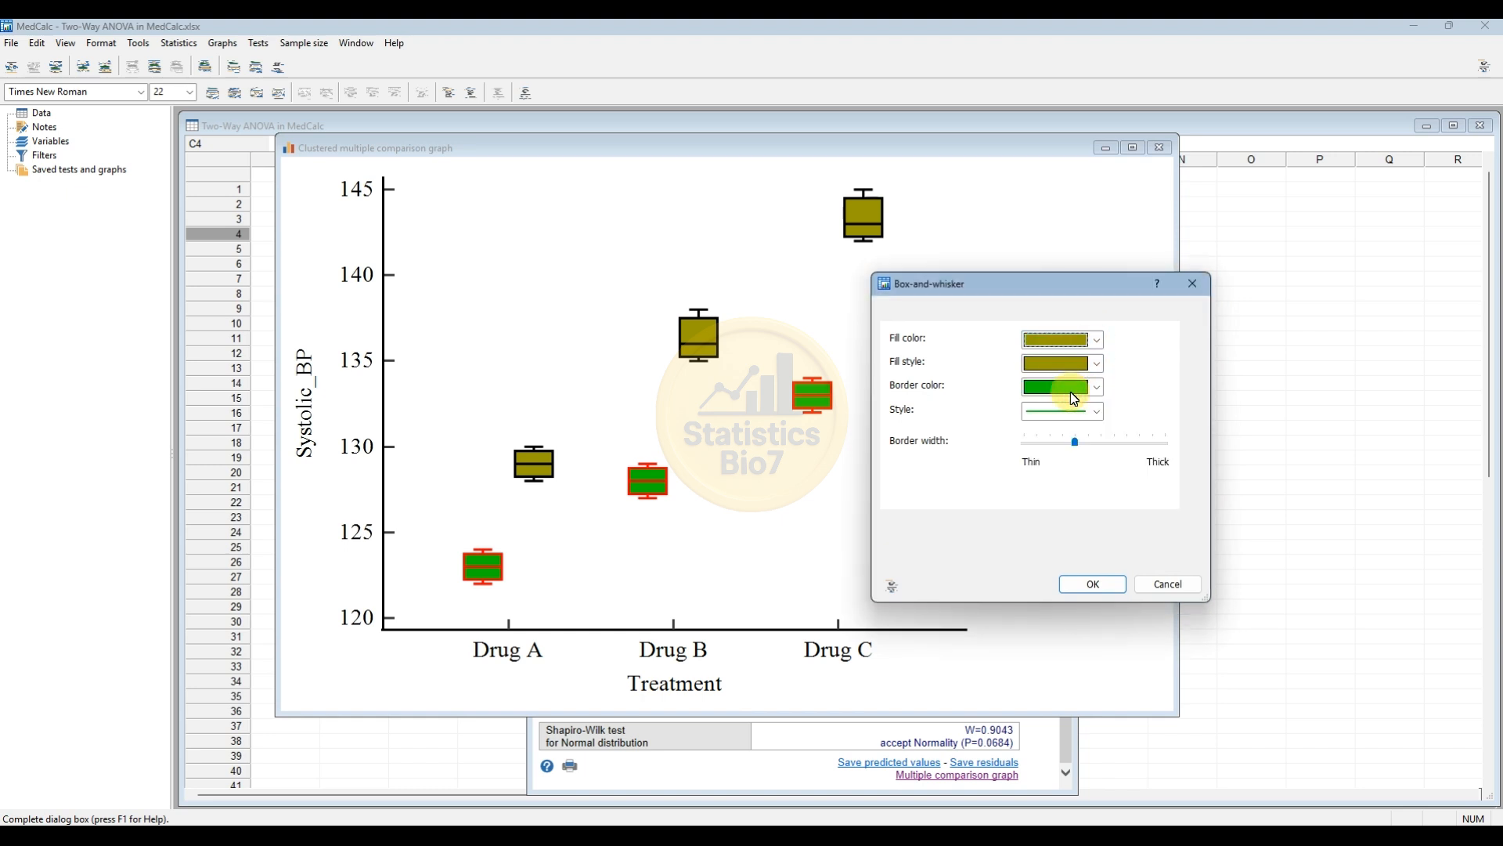
pyautogui.click(1093, 584)
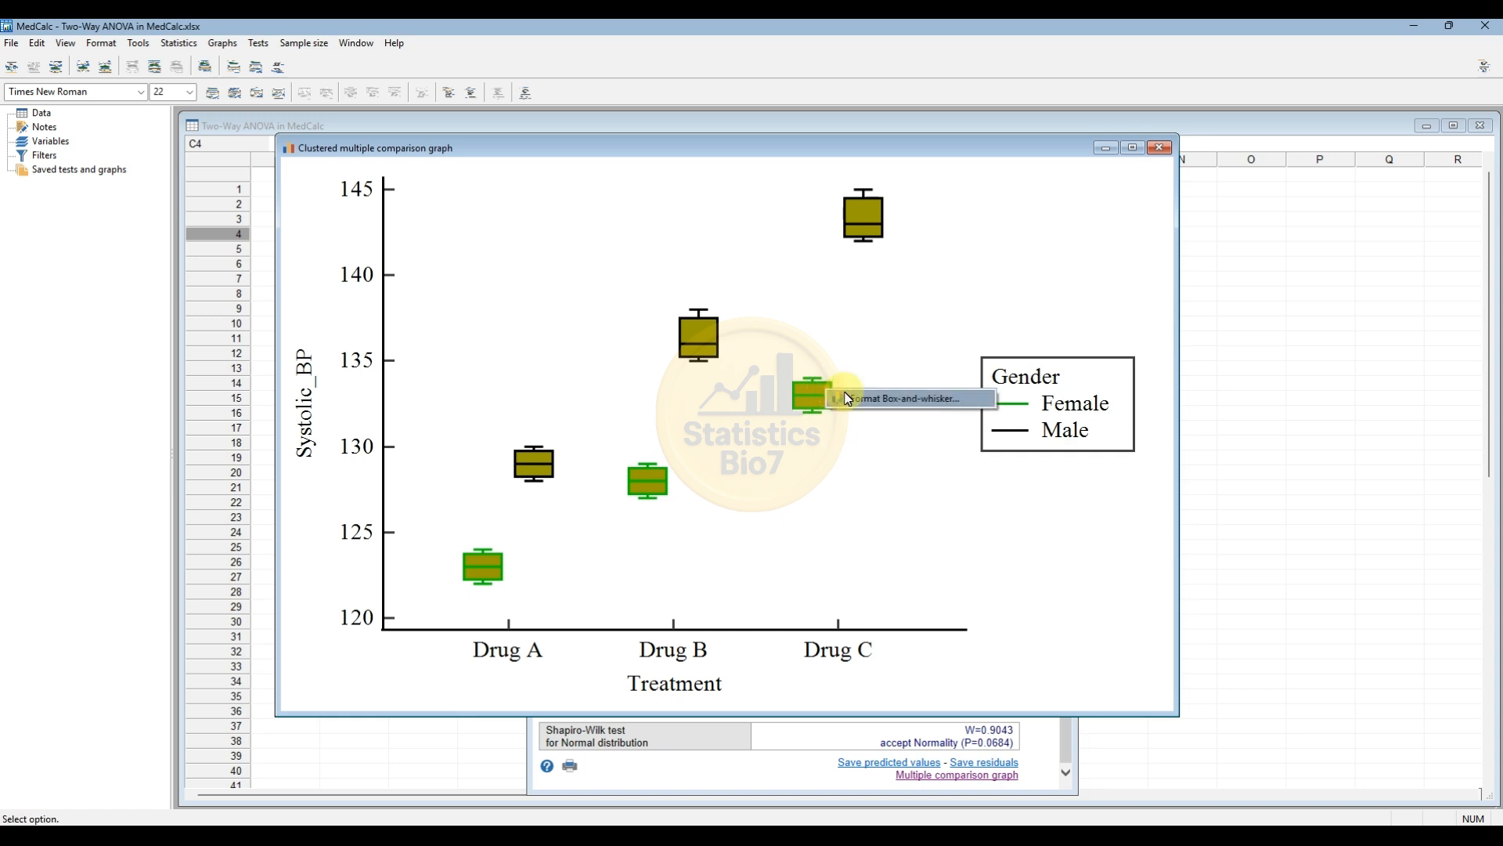
# Set the Female box-and-whisker plots' fill color to light green.
pyautogui.doubleClick(818, 396)
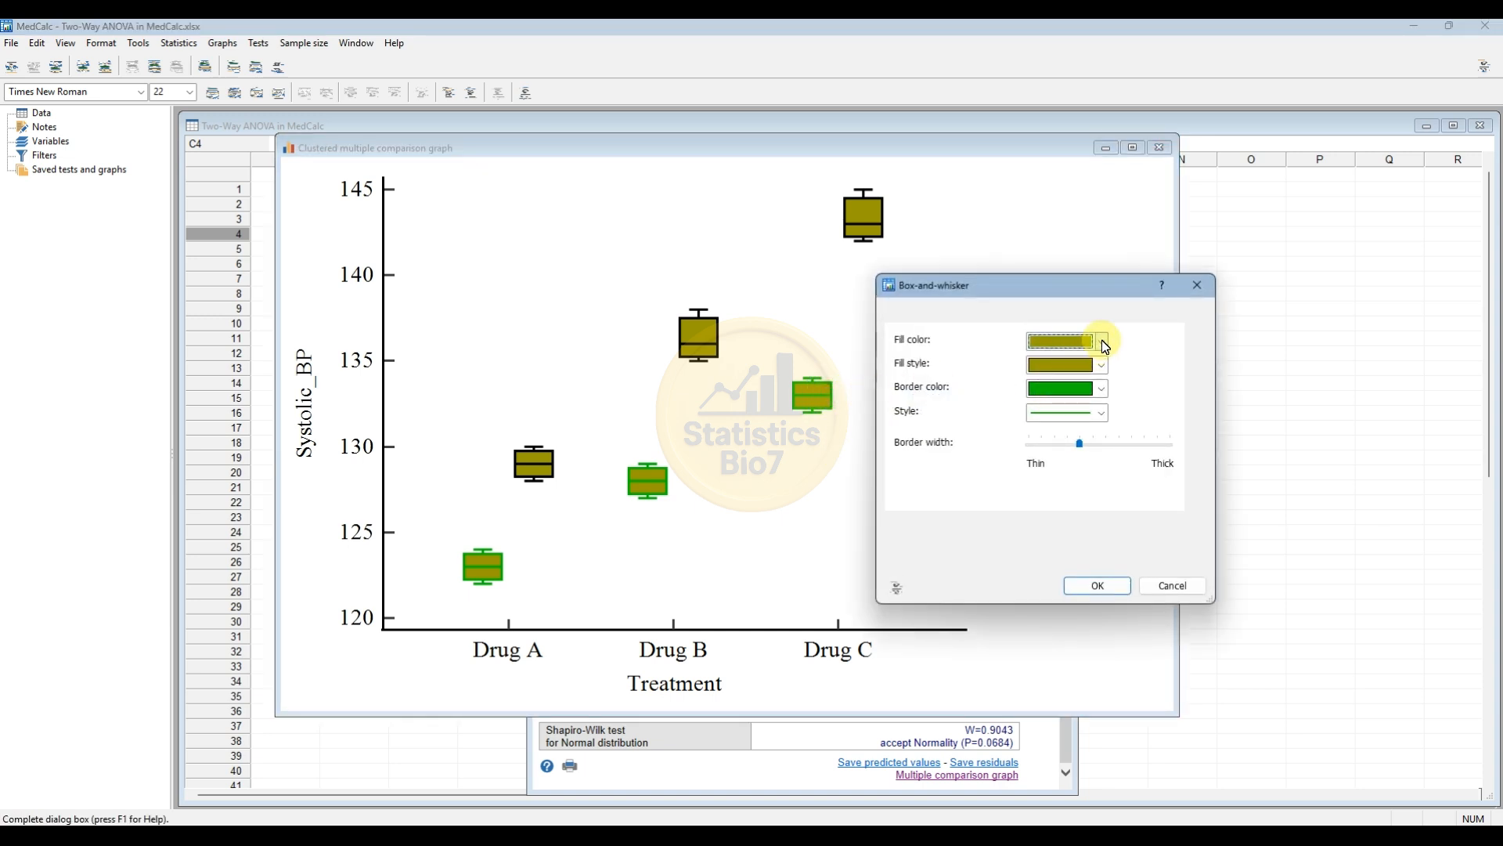
pyautogui.click(1103, 342)
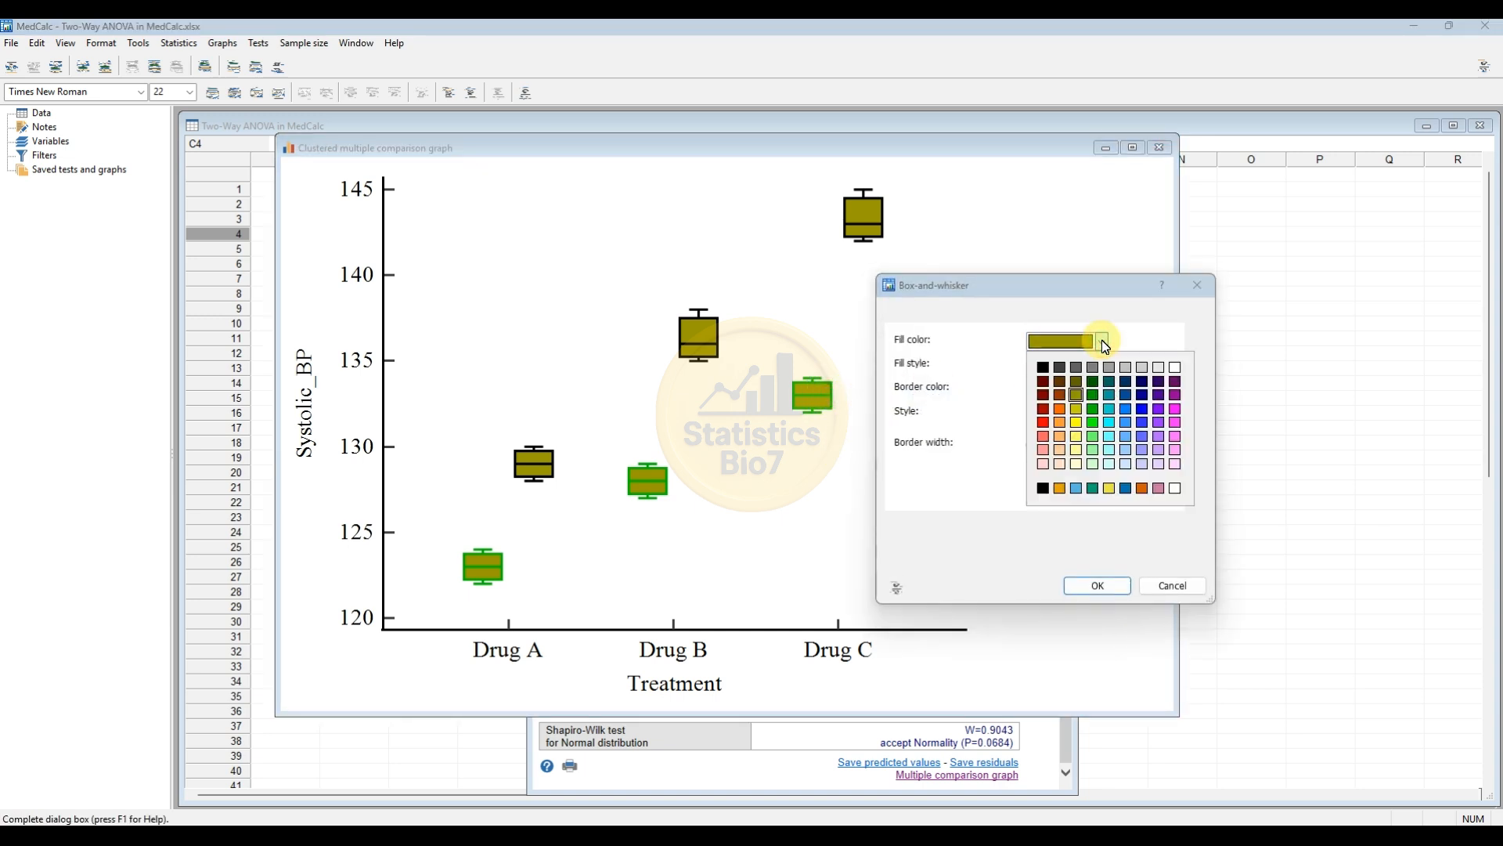
pyautogui.click(1093, 436)
pyautogui.click(1098, 586)
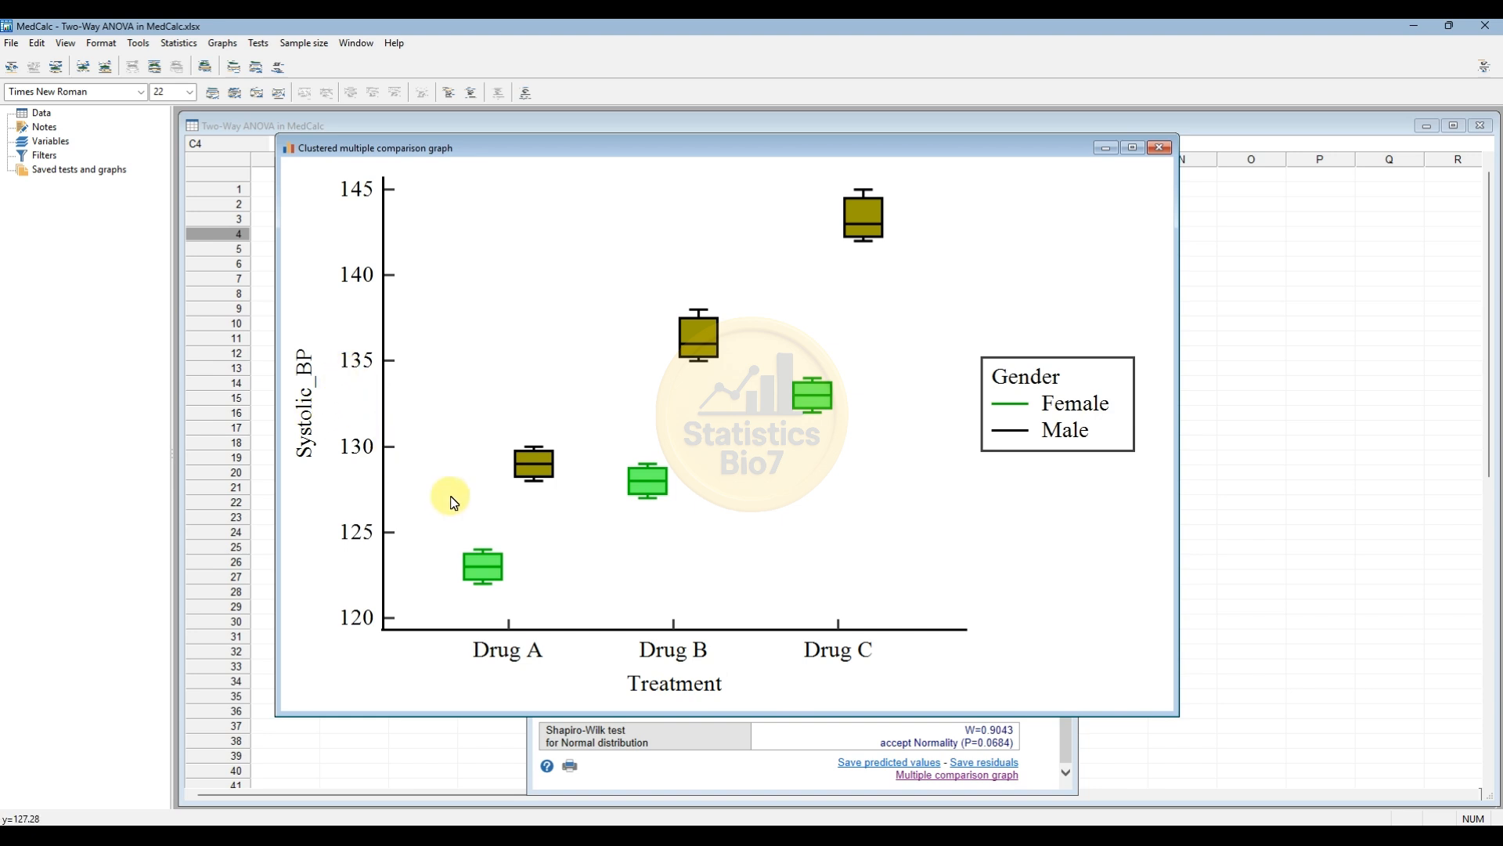
pyautogui.moveTo(529, 155); pyautogui.dragTo(563, 198)
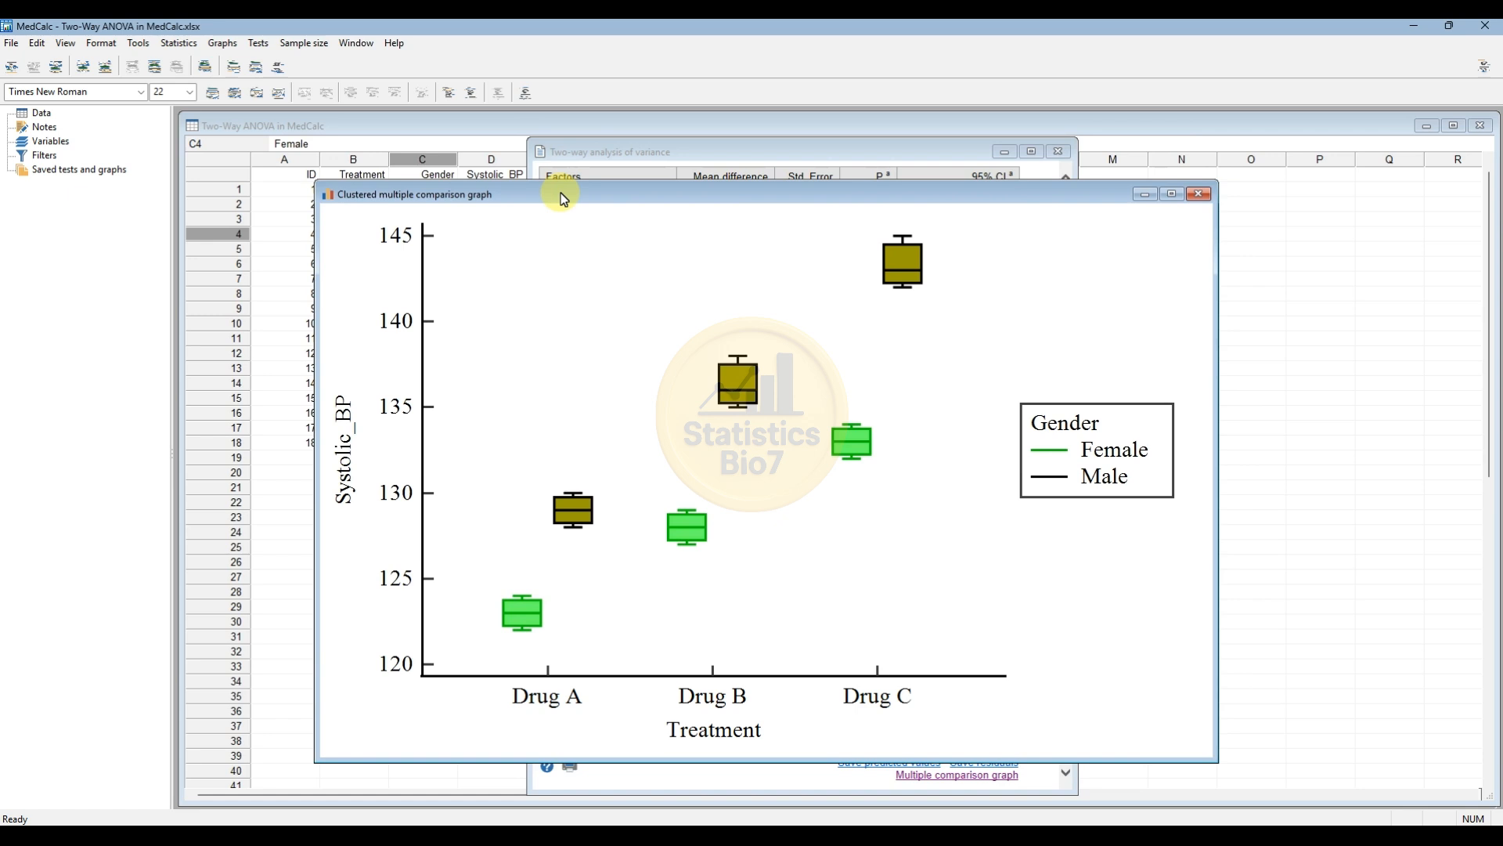
pyautogui.moveTo(560, 194); pyautogui.dragTo(903, 233)
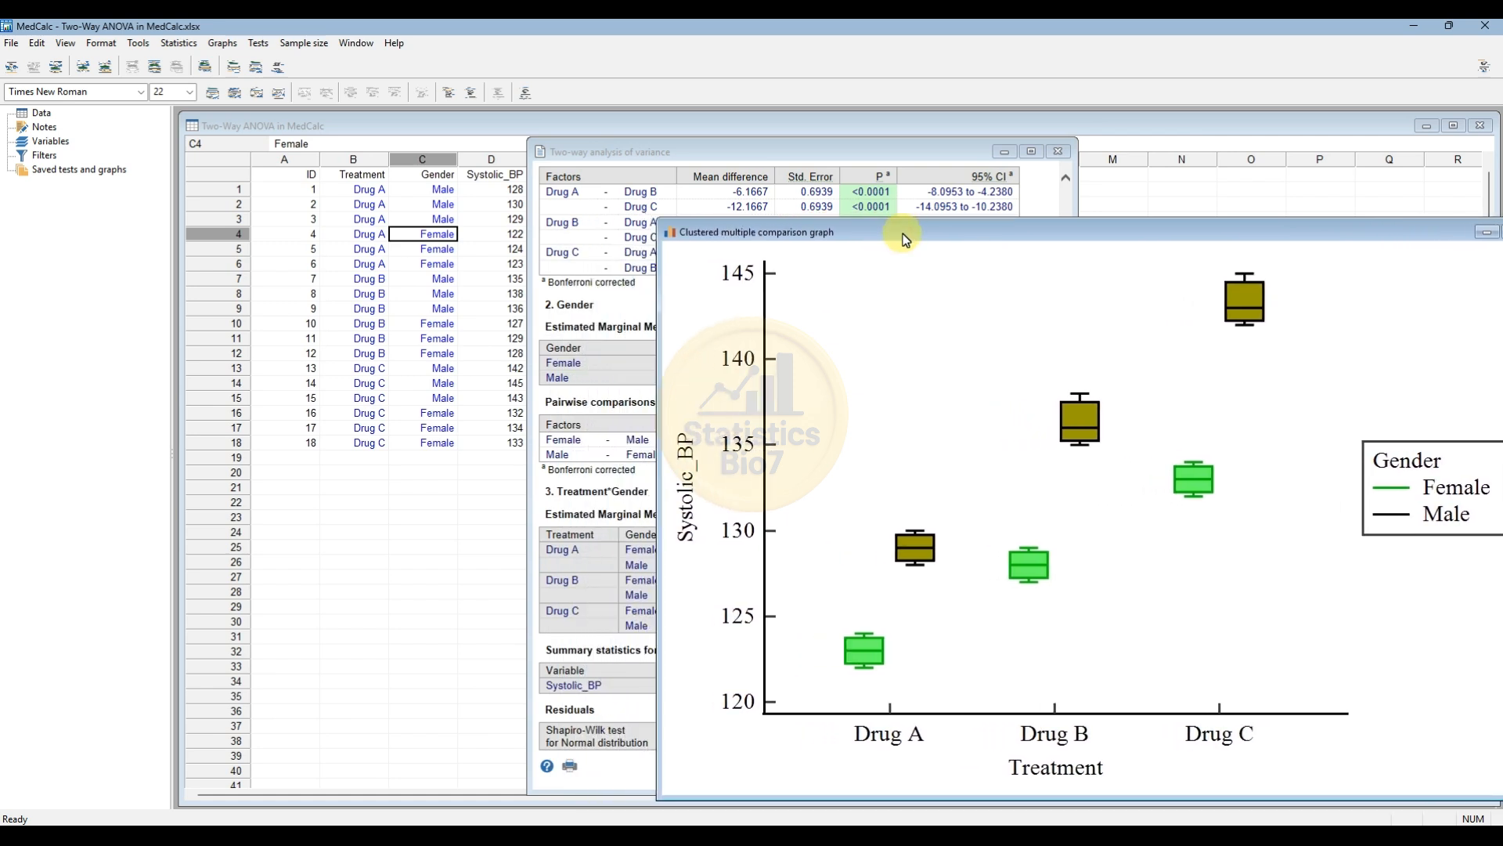
pyautogui.moveTo(904, 238); pyautogui.dragTo(455, 197)
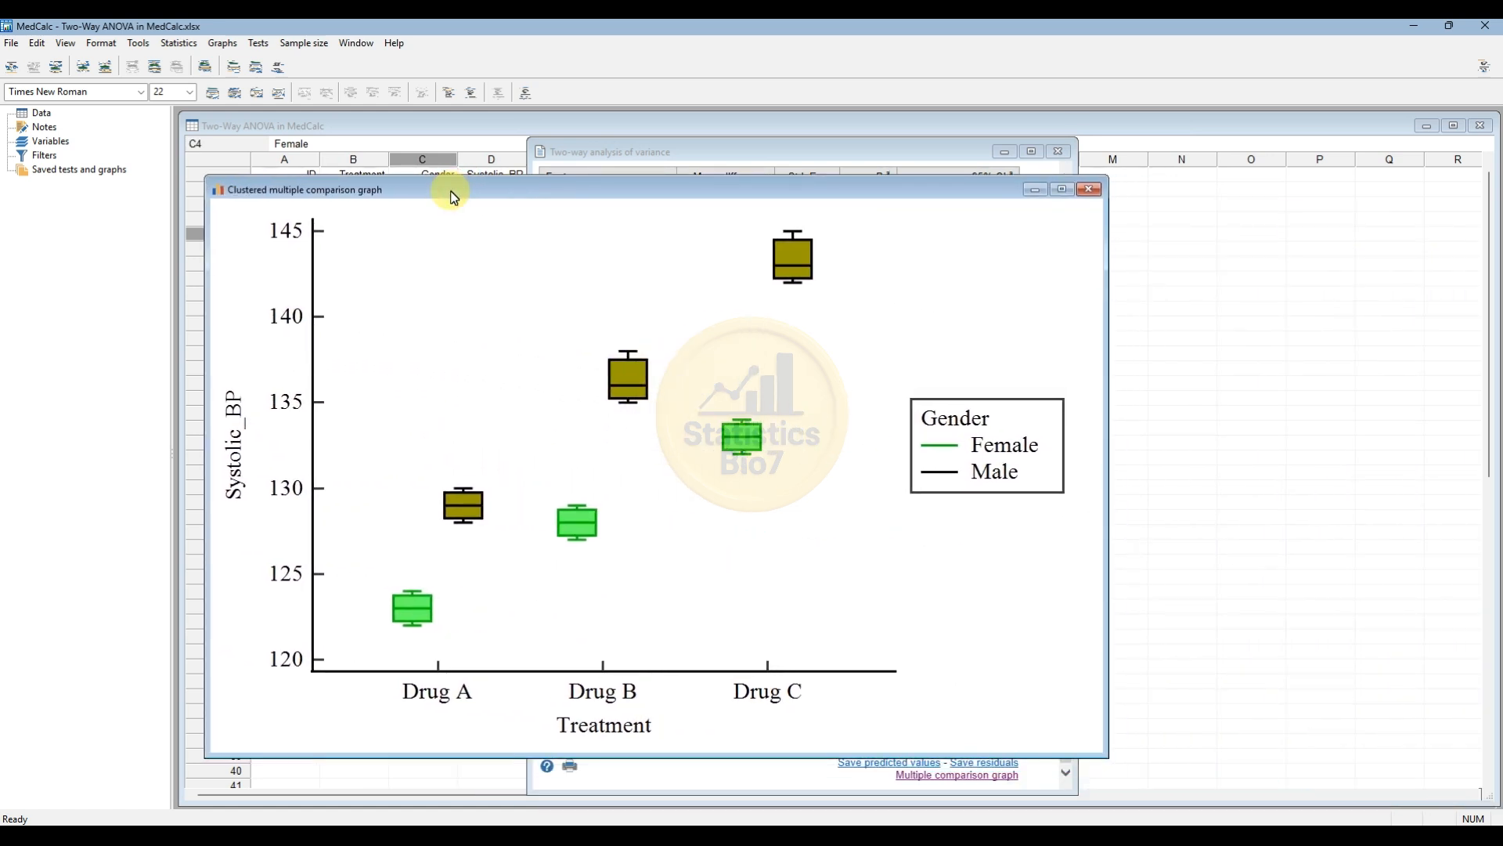